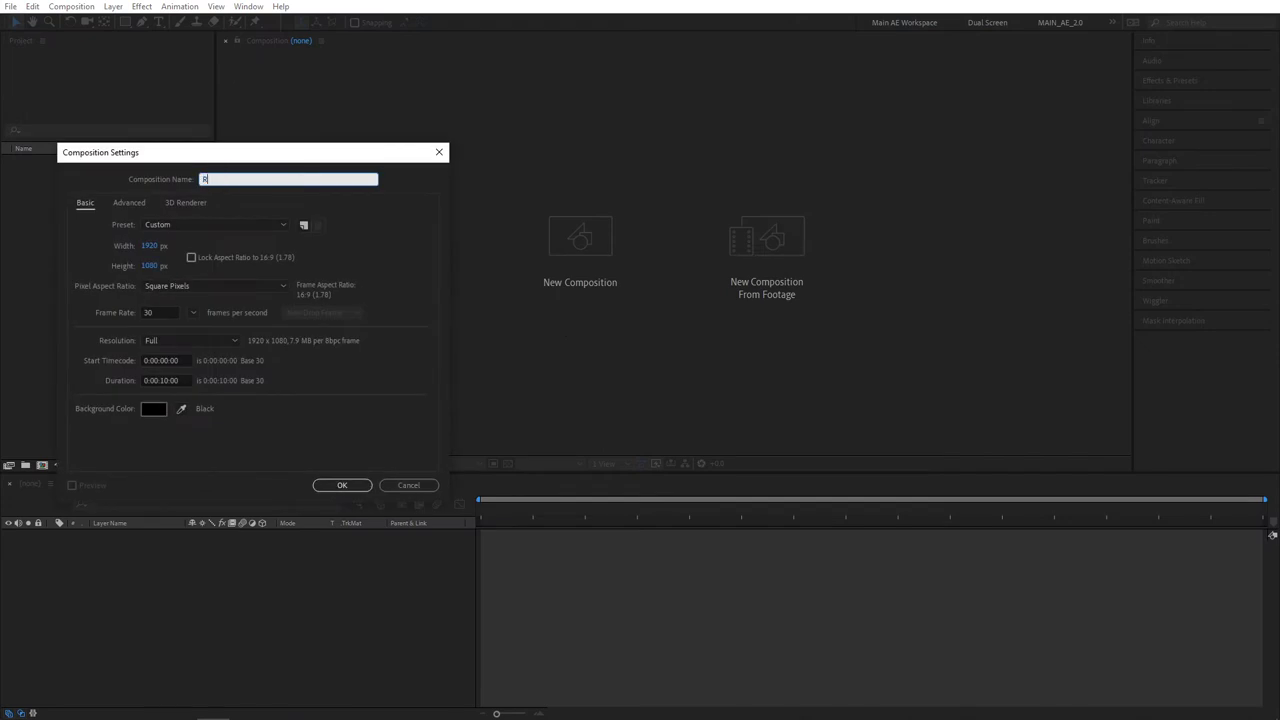
# Confirm the Render composition and type SMOOTH as a text layer.
pyautogui.press('Return')
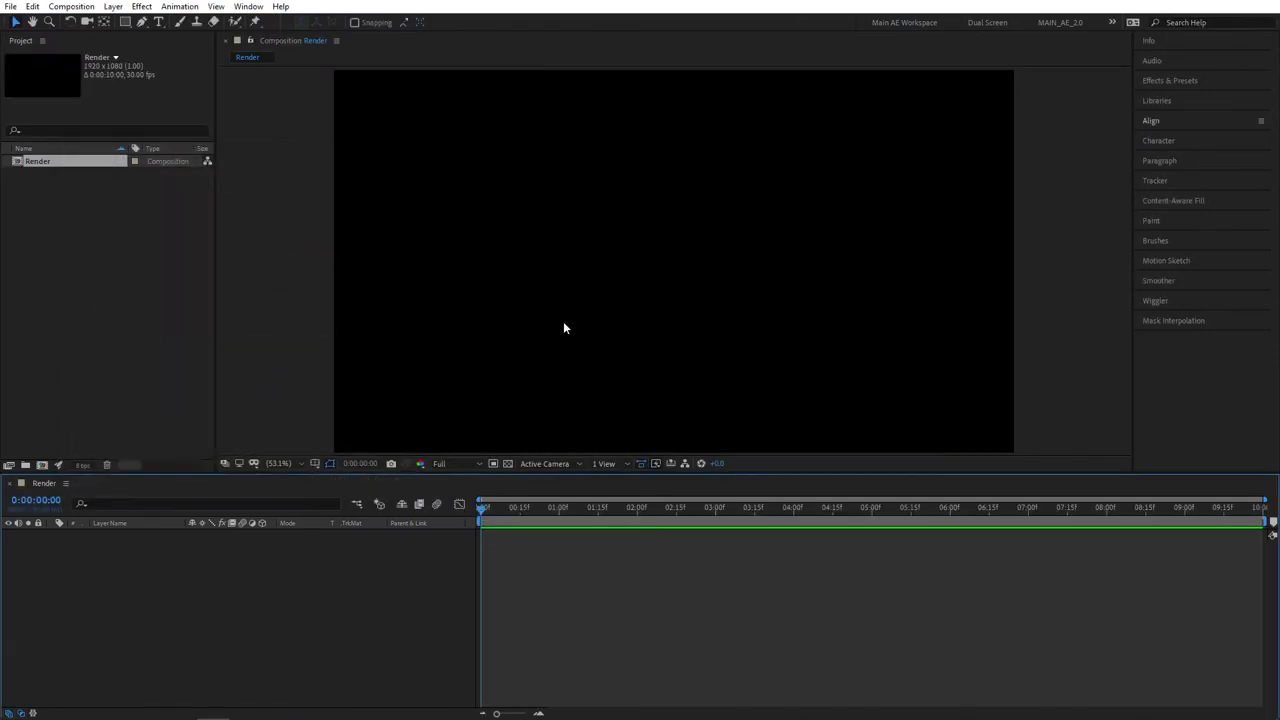
pyautogui.click(158, 21)
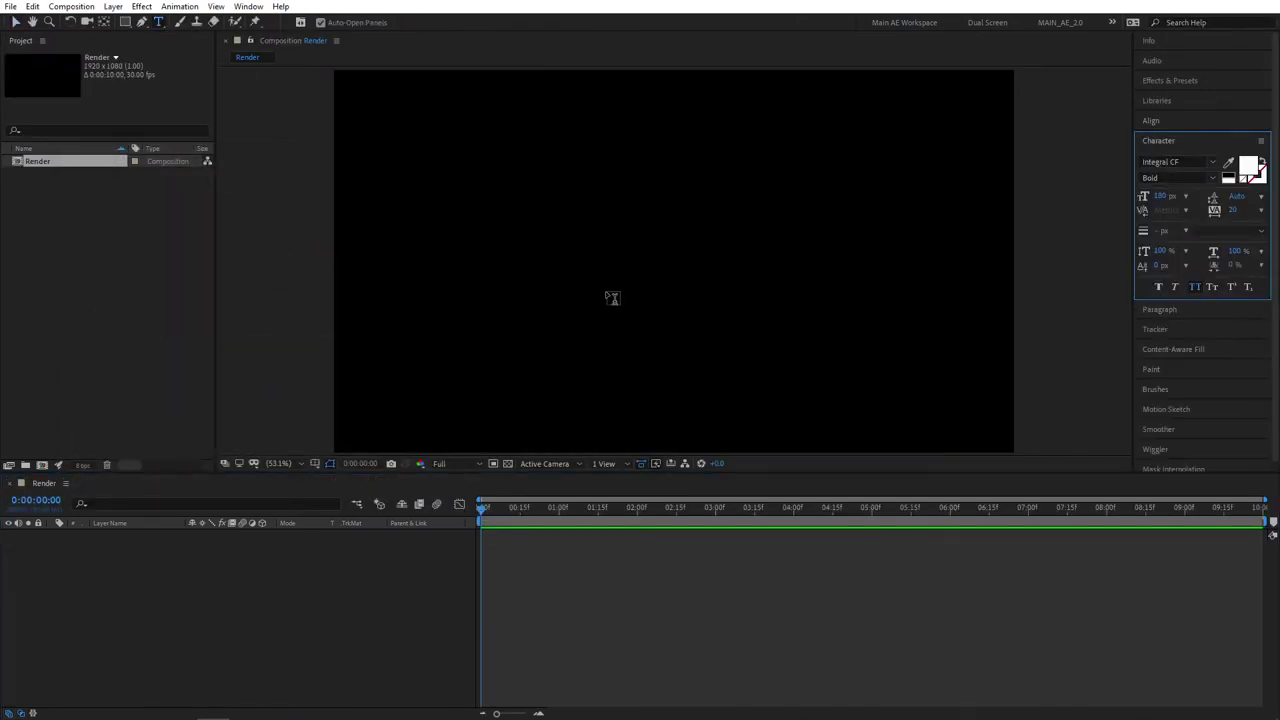
pyautogui.click(576, 290)
pyautogui.write('SMOOT')
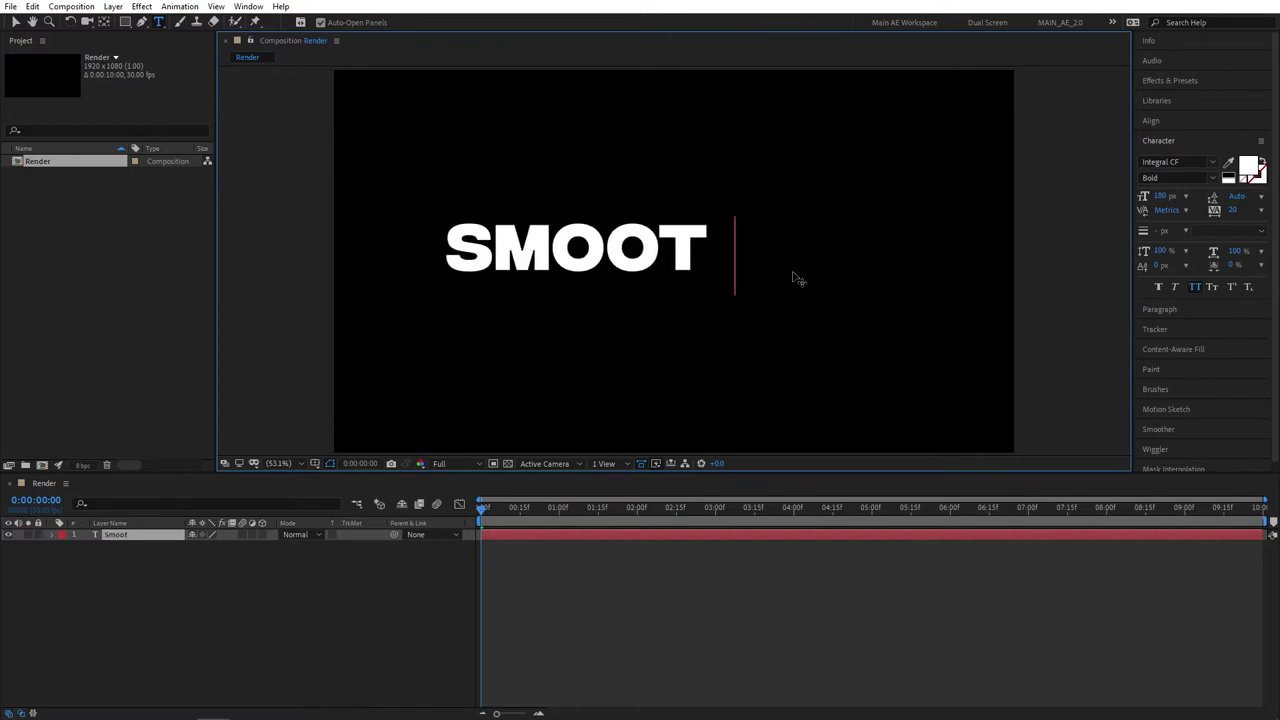
pyautogui.write('H')
# Centre the SMOOTH text horizontally and vertically in the frame with the Align panel.
pyautogui.click(1151, 120)
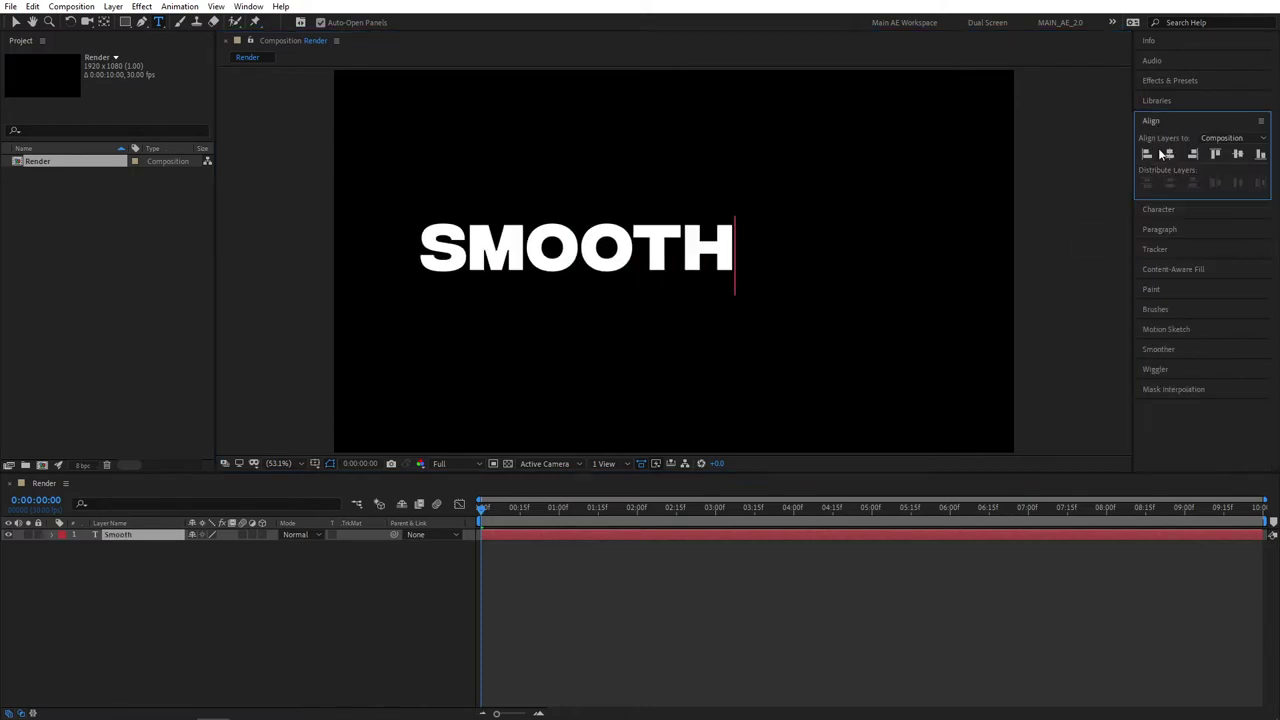
pyautogui.click(1169, 154)
pyautogui.click(1238, 154)
# Add a text animator with Position, Opacity and Tracking properties to SMOOTH.
pyautogui.click(182, 593)
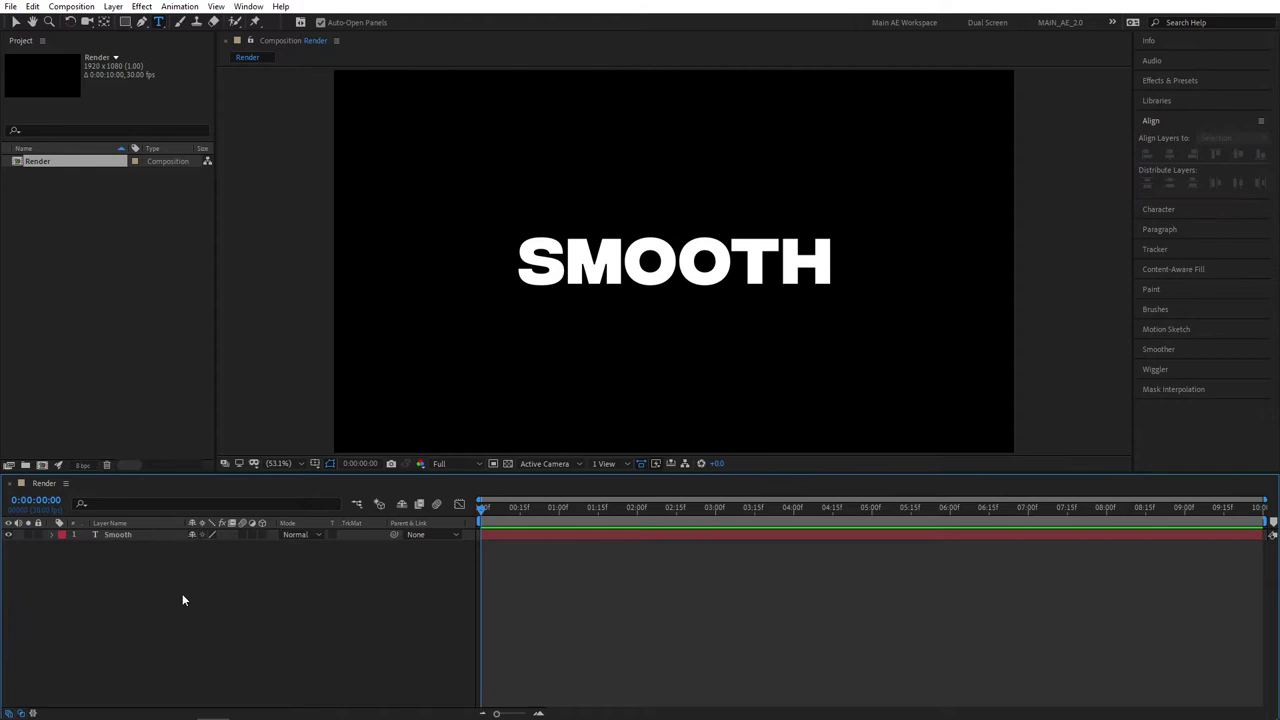
pyautogui.click(52, 535)
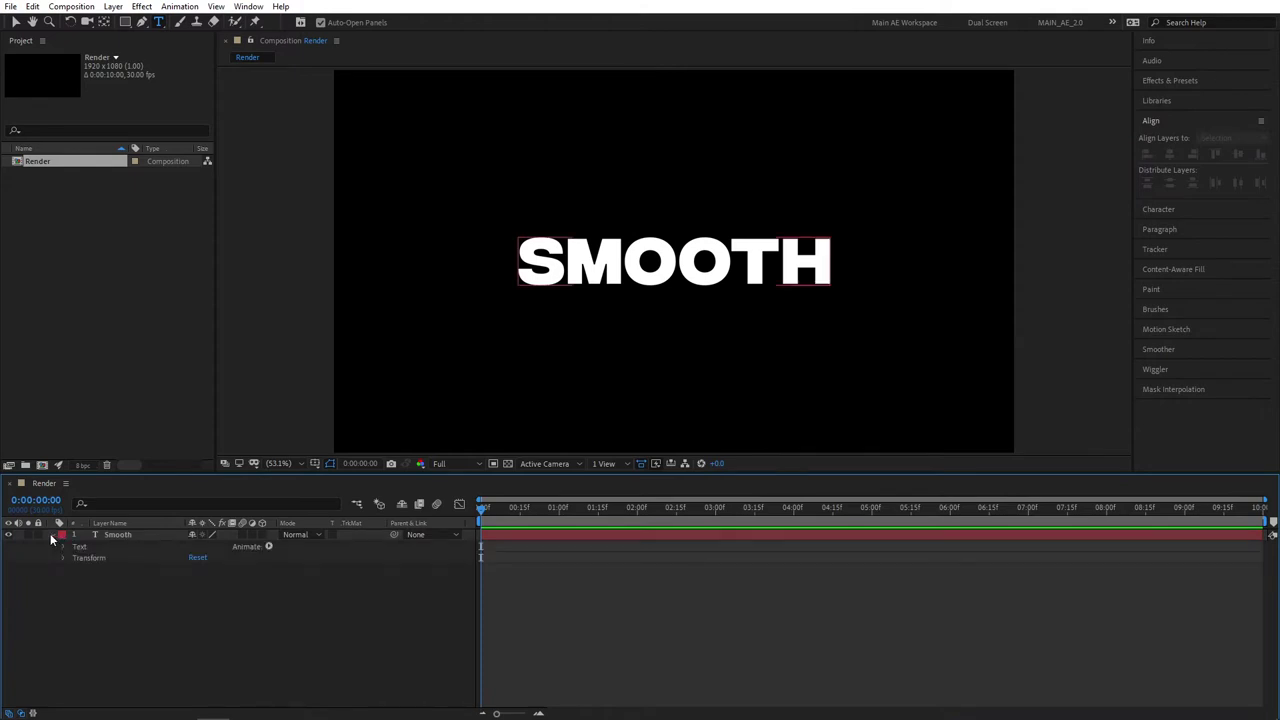
pyautogui.click(269, 546)
pyautogui.click(334, 309)
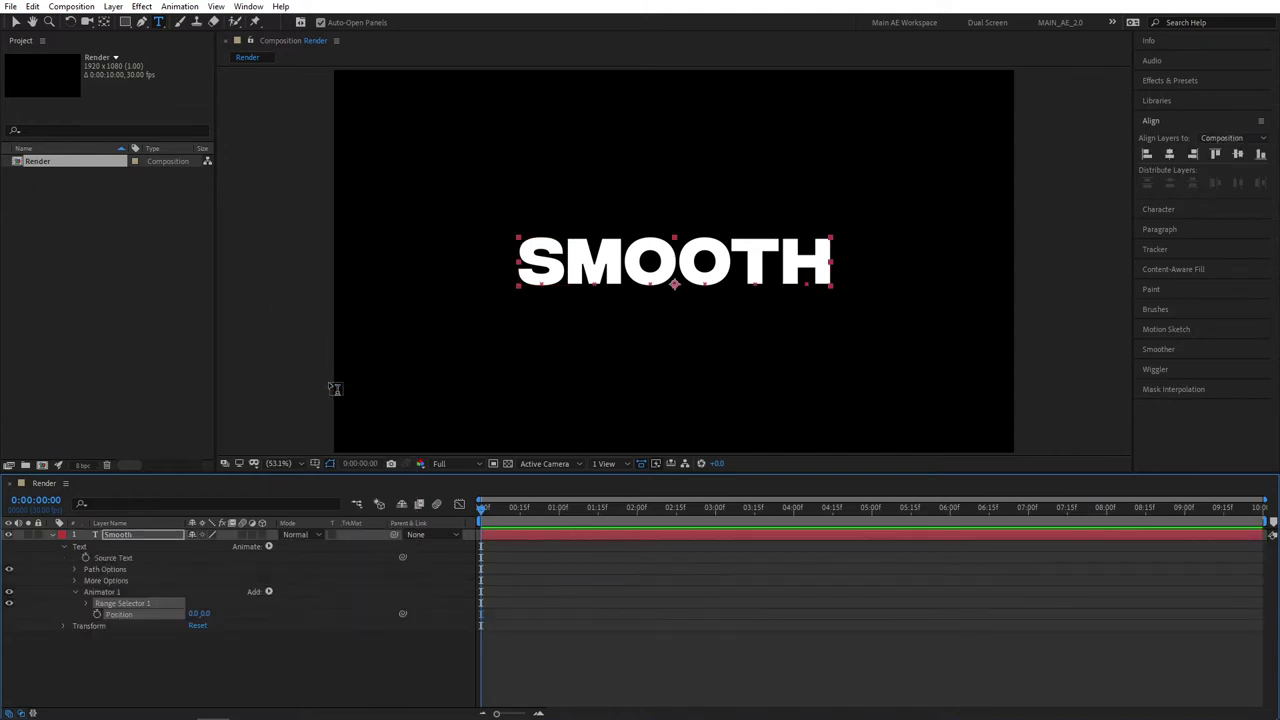
pyautogui.click(268, 591)
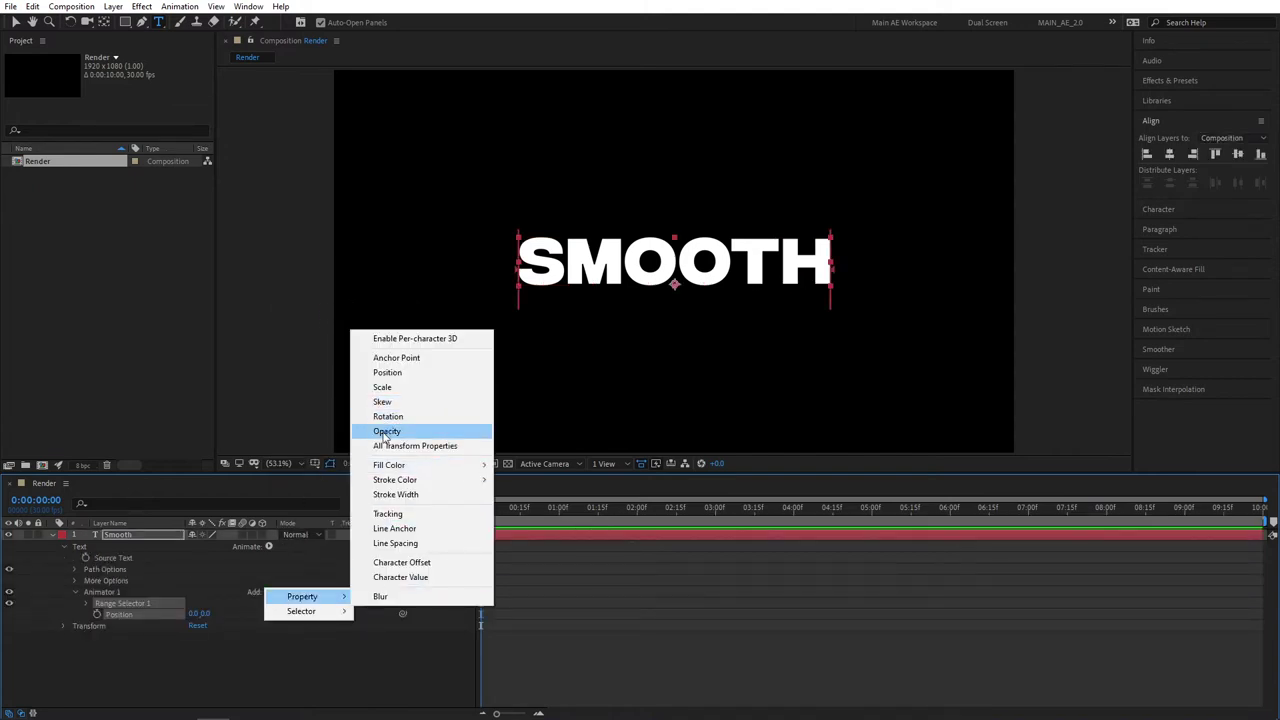
pyautogui.click(386, 431)
pyautogui.click(268, 592)
pyautogui.moveTo(302, 596)
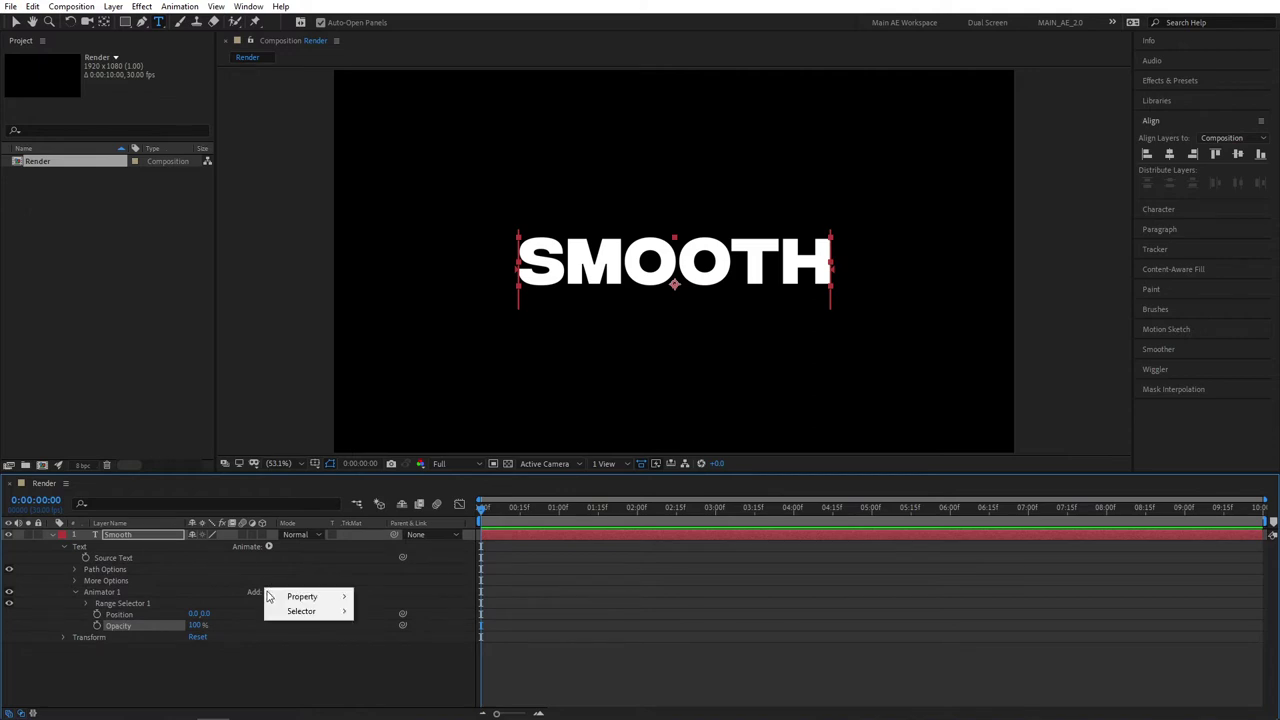
pyautogui.click(394, 519)
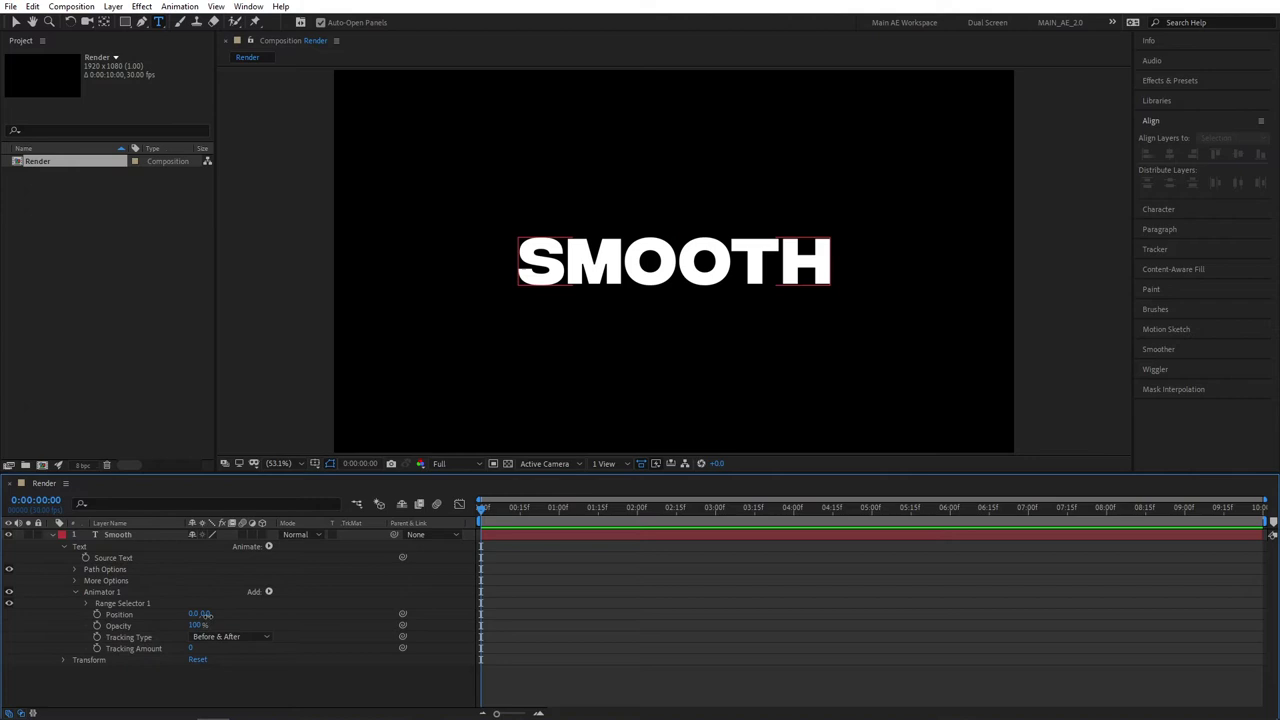
# Set the animator's Position Y to 100, Opacity to 0% and Tracking Amount to -100.
pyautogui.click(206, 614)
pyautogui.write('100')
pyautogui.press('Return')
pyautogui.click(195, 625)
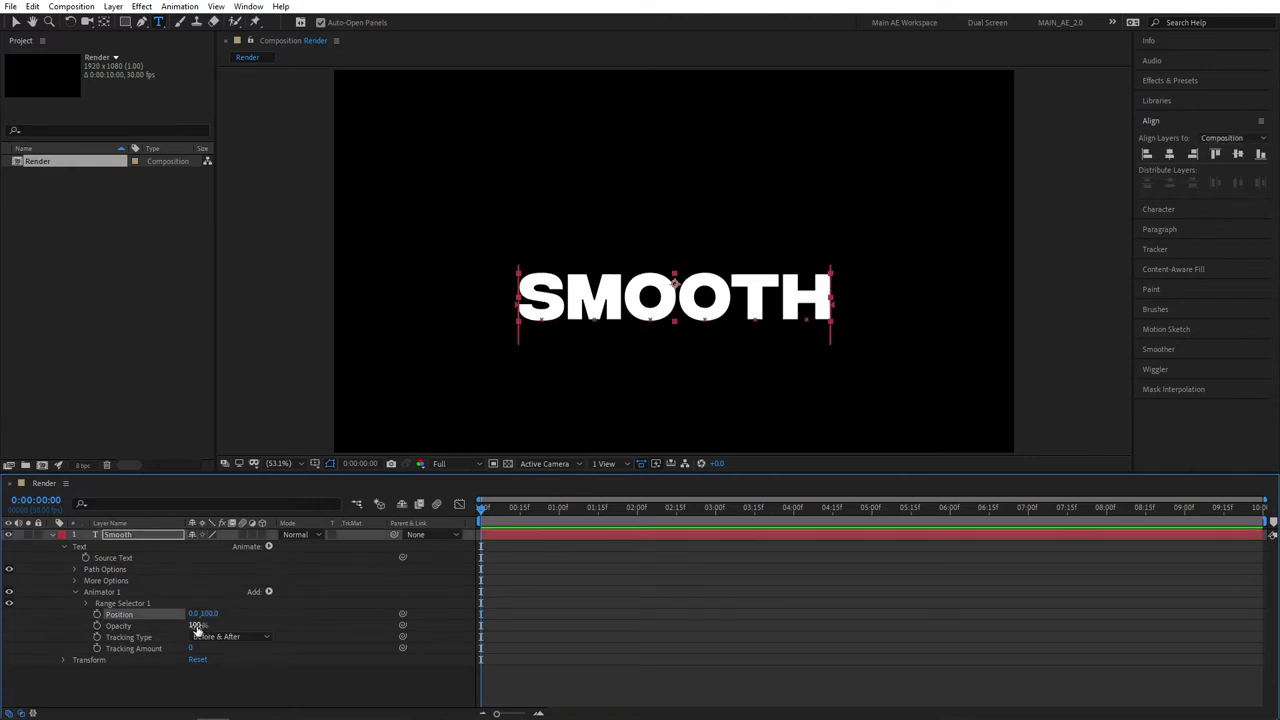
pyautogui.write('0')
pyautogui.press('Return')
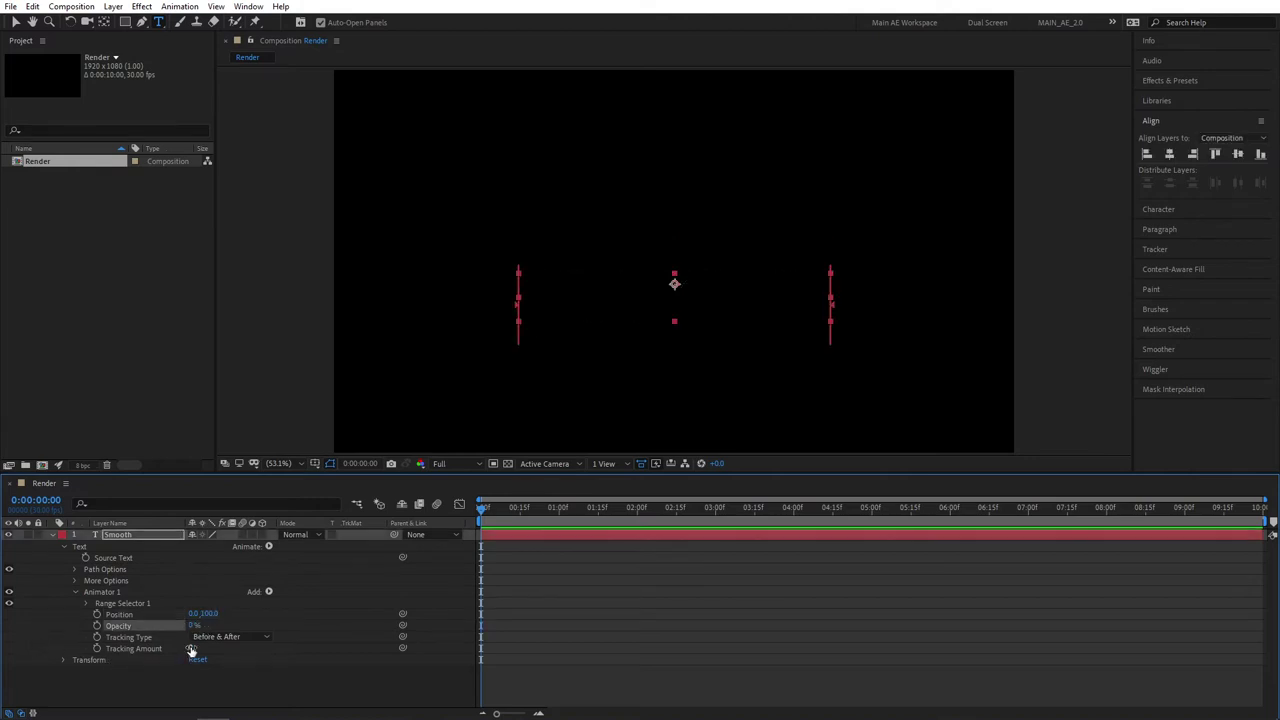
pyautogui.click(193, 648)
pyautogui.write('-100')
pyautogui.press('Return')
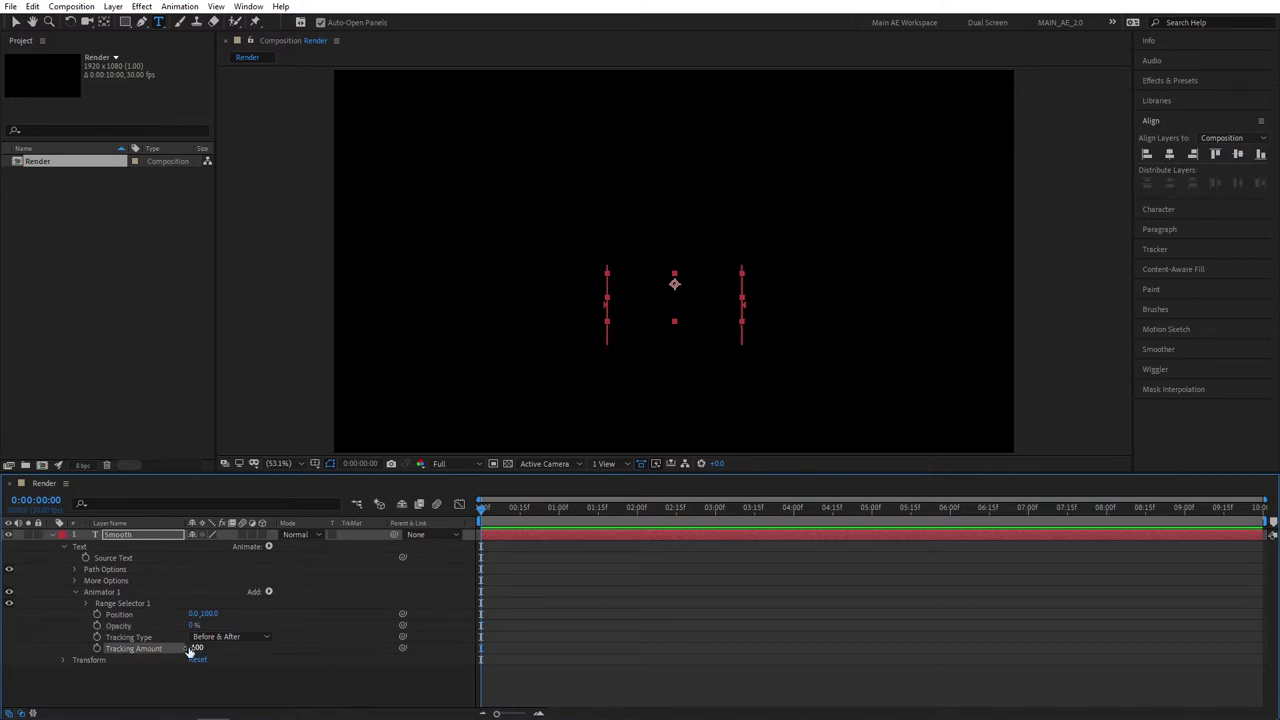
# Keyframe Range Selector Start at 0% at 0s and 100% at 1s.
pyautogui.click(87, 603)
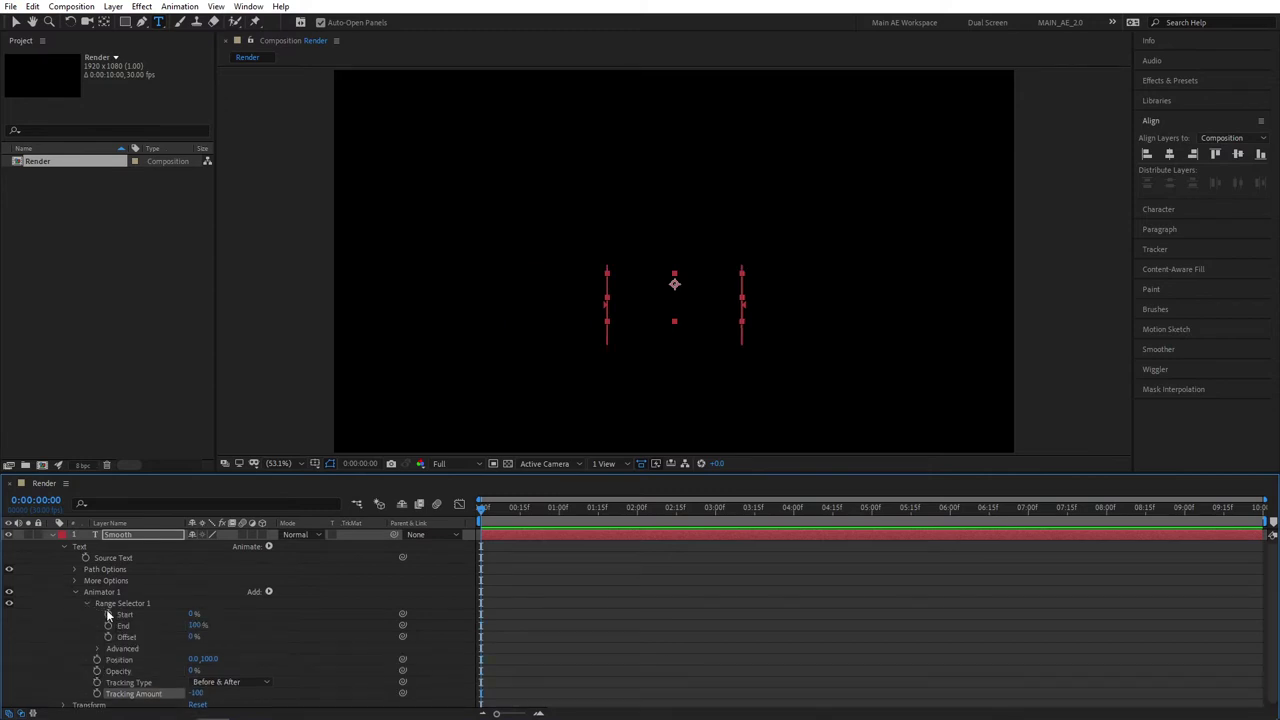
pyautogui.click(108, 614)
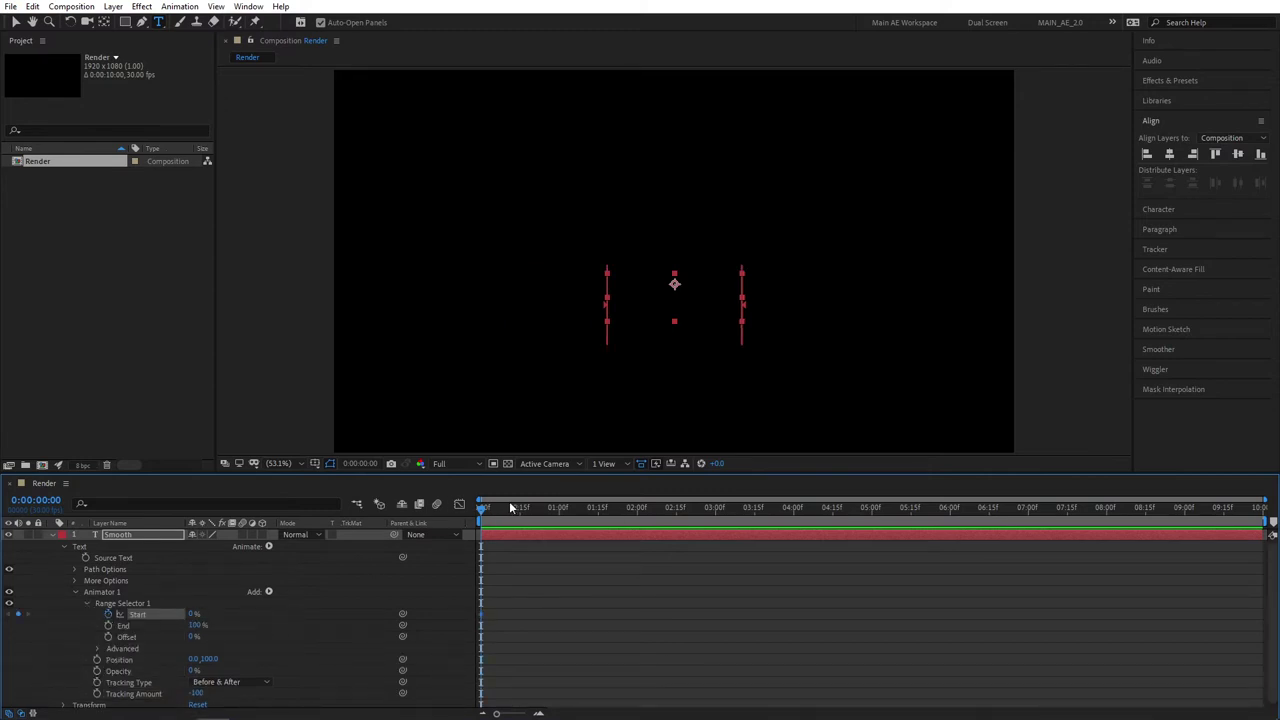
pyautogui.click(558, 508)
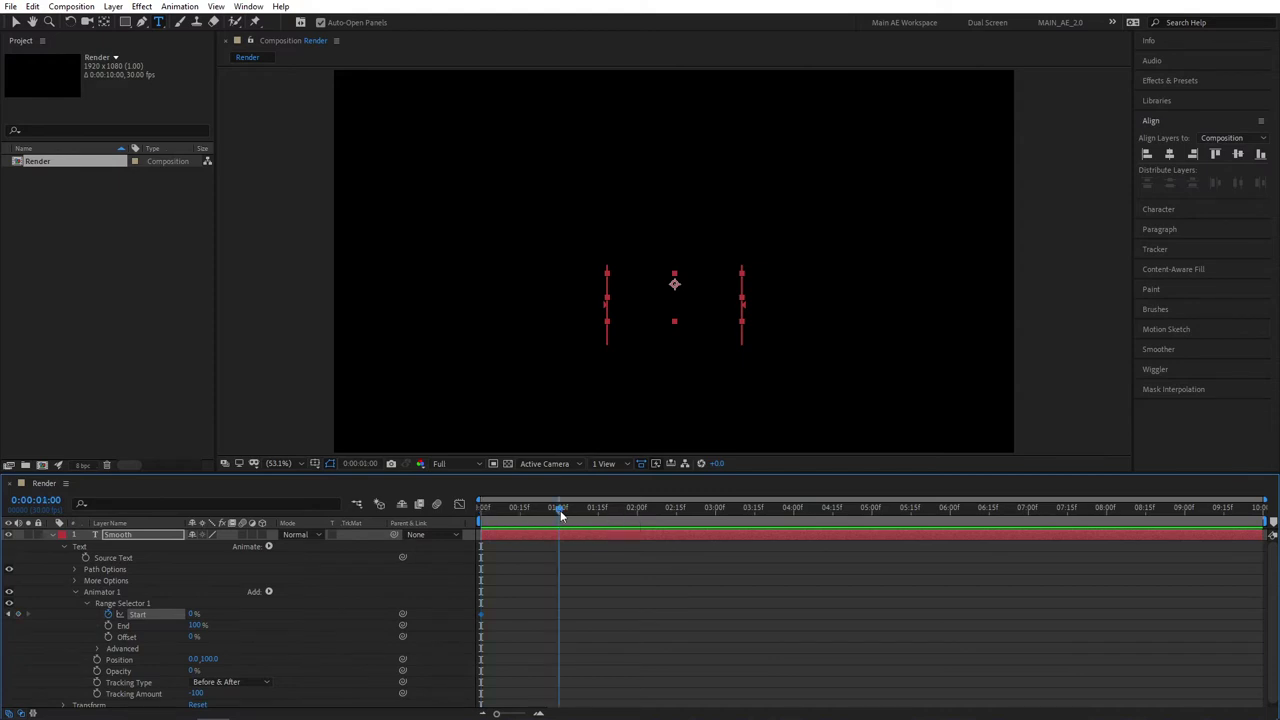
pyautogui.click(196, 614)
pyautogui.write('100')
pyautogui.press('Return')
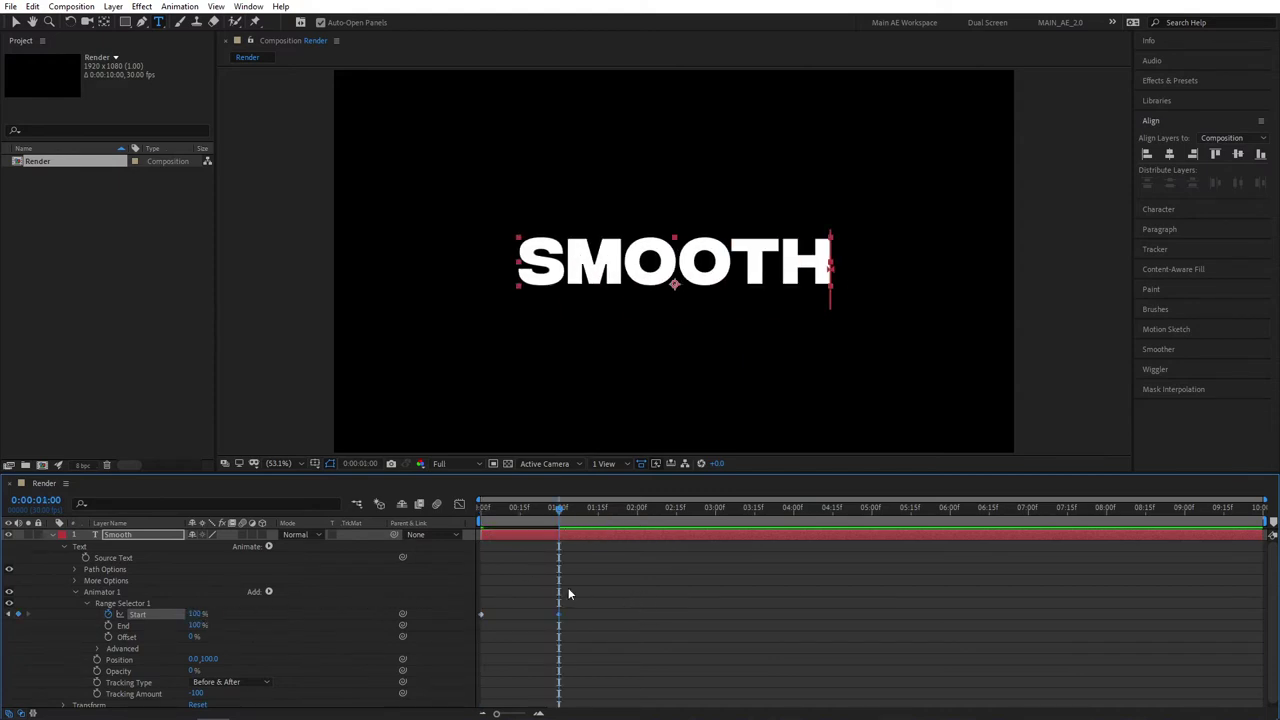
# Easy-ease both Start keyframes and raise their influence in the Graph Editor for a sharper curve.
pyautogui.moveTo(648, 586); pyautogui.dragTo(468, 639)
pyautogui.press('F9')
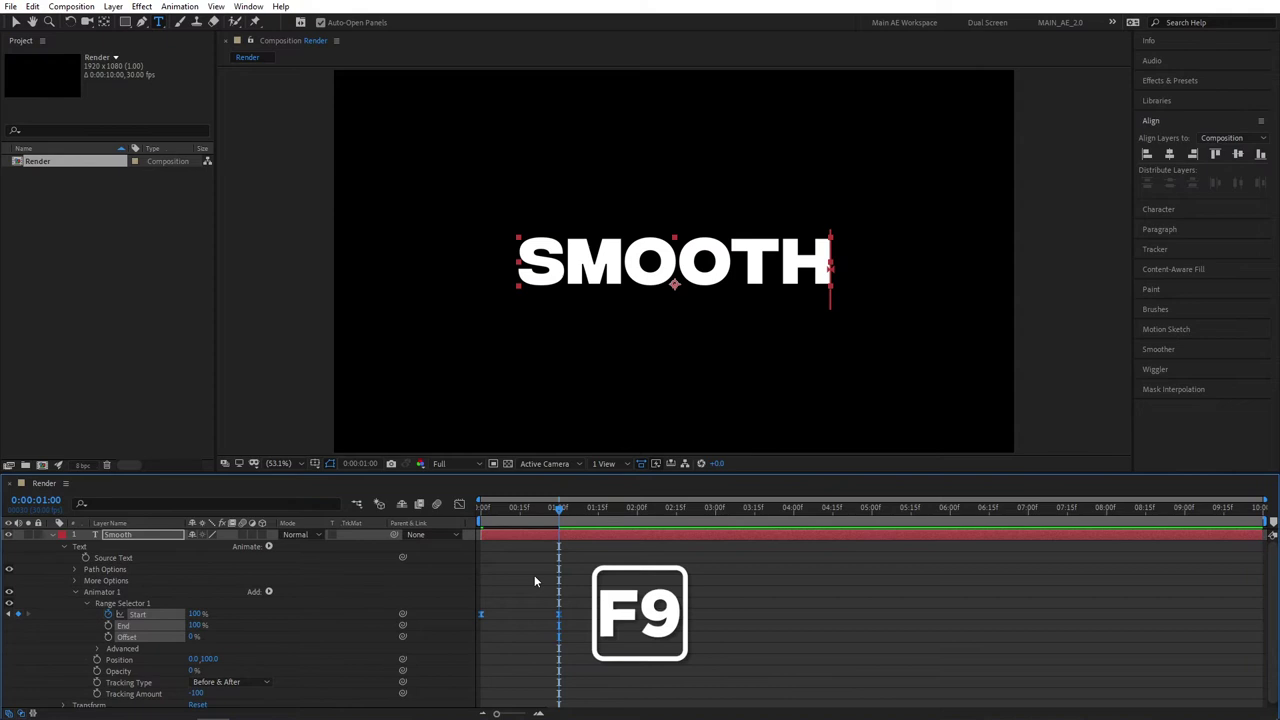
pyautogui.click(459, 505)
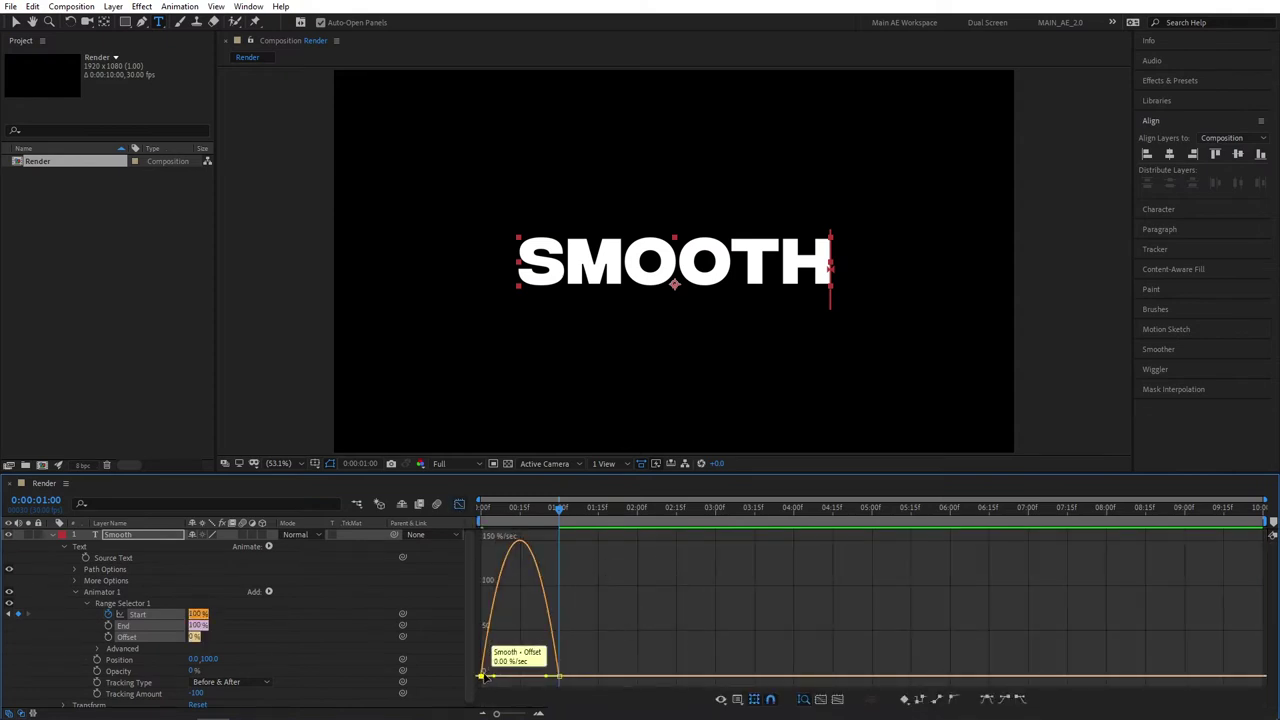
pyautogui.moveTo(496, 676); pyautogui.dragTo(532, 681)
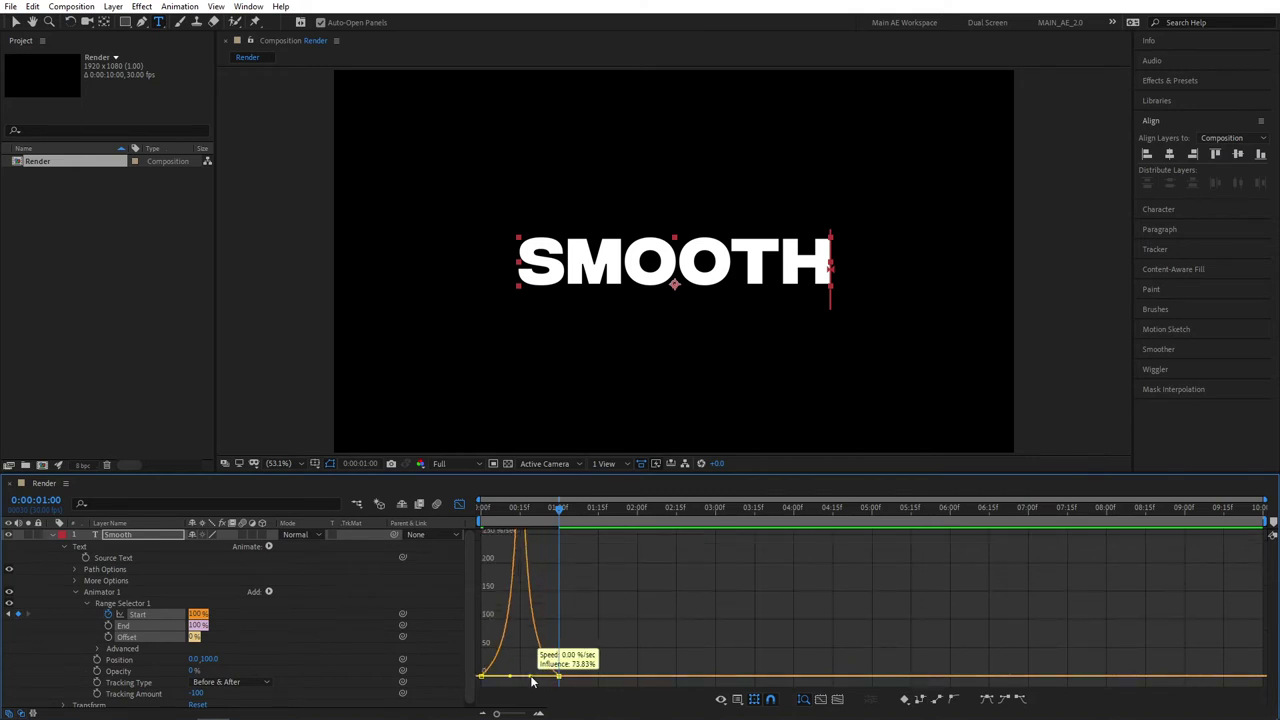
pyautogui.click(461, 506)
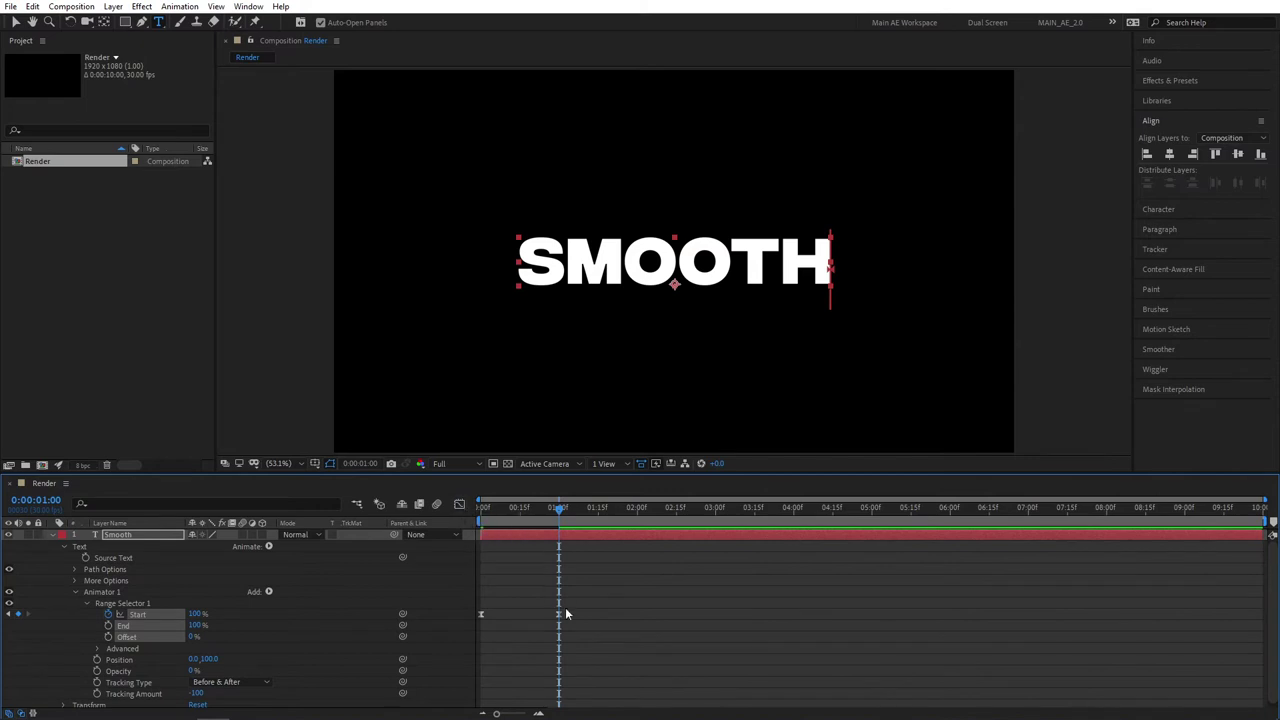
# Add a second Tracking animator keyframed from 0 to 40 at two seconds.
pyautogui.click(268, 546)
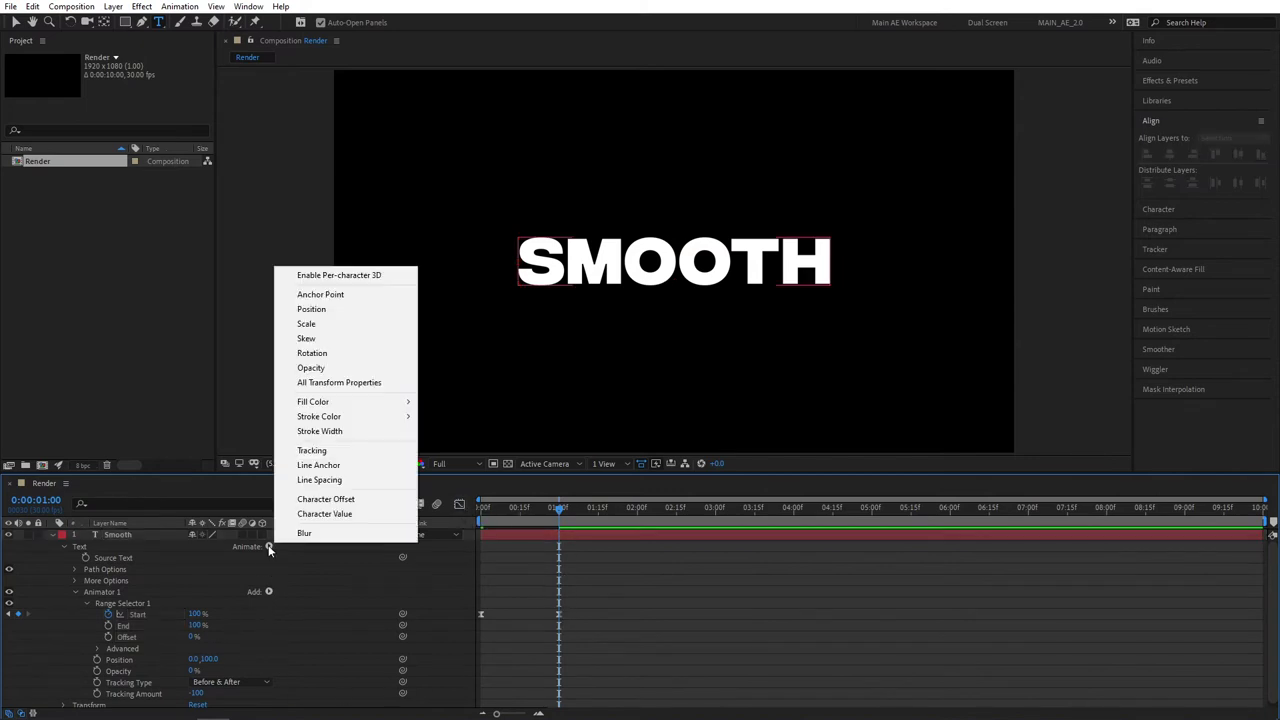
pyautogui.click(311, 450)
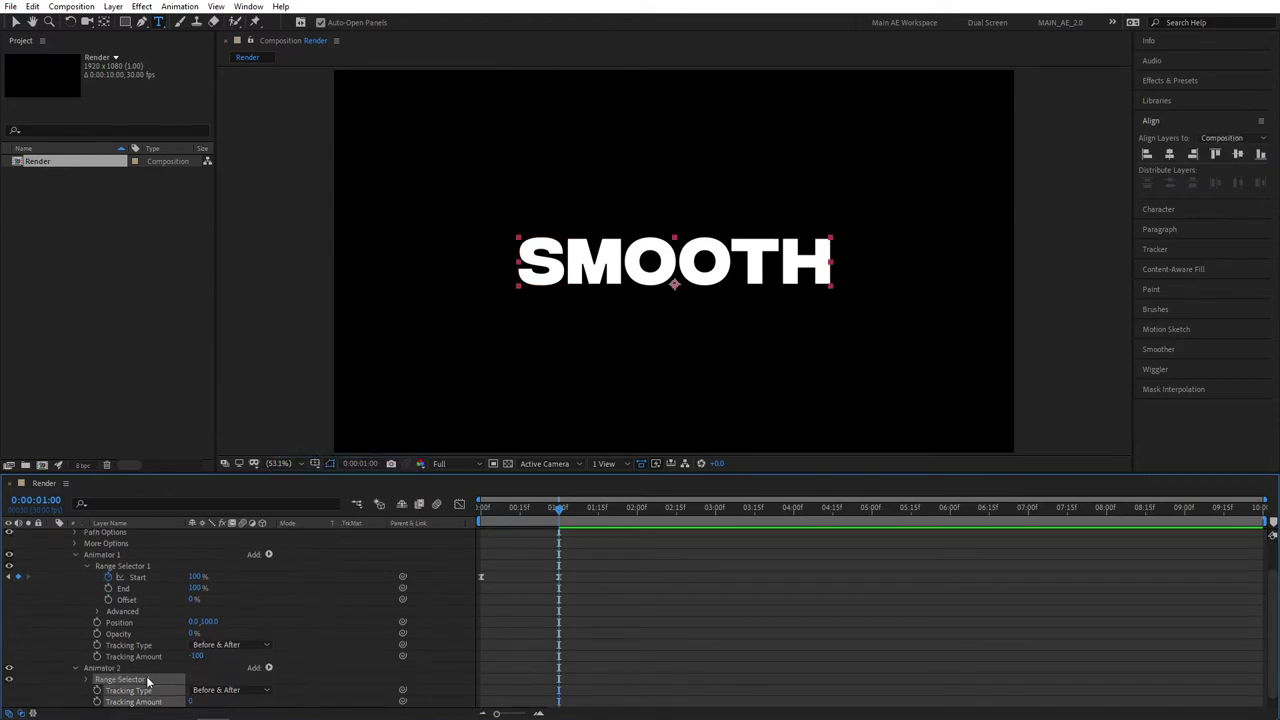
pyautogui.press('F2')
pyautogui.click(97, 702)
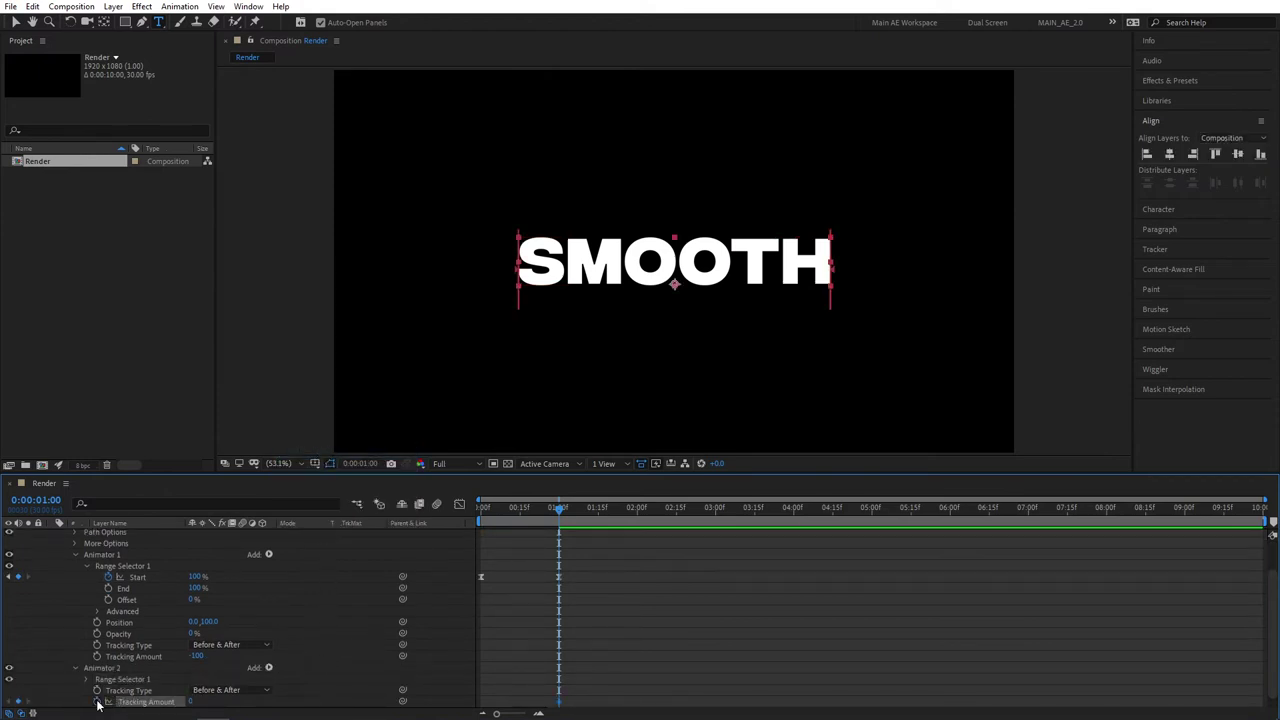
pyautogui.click(638, 509)
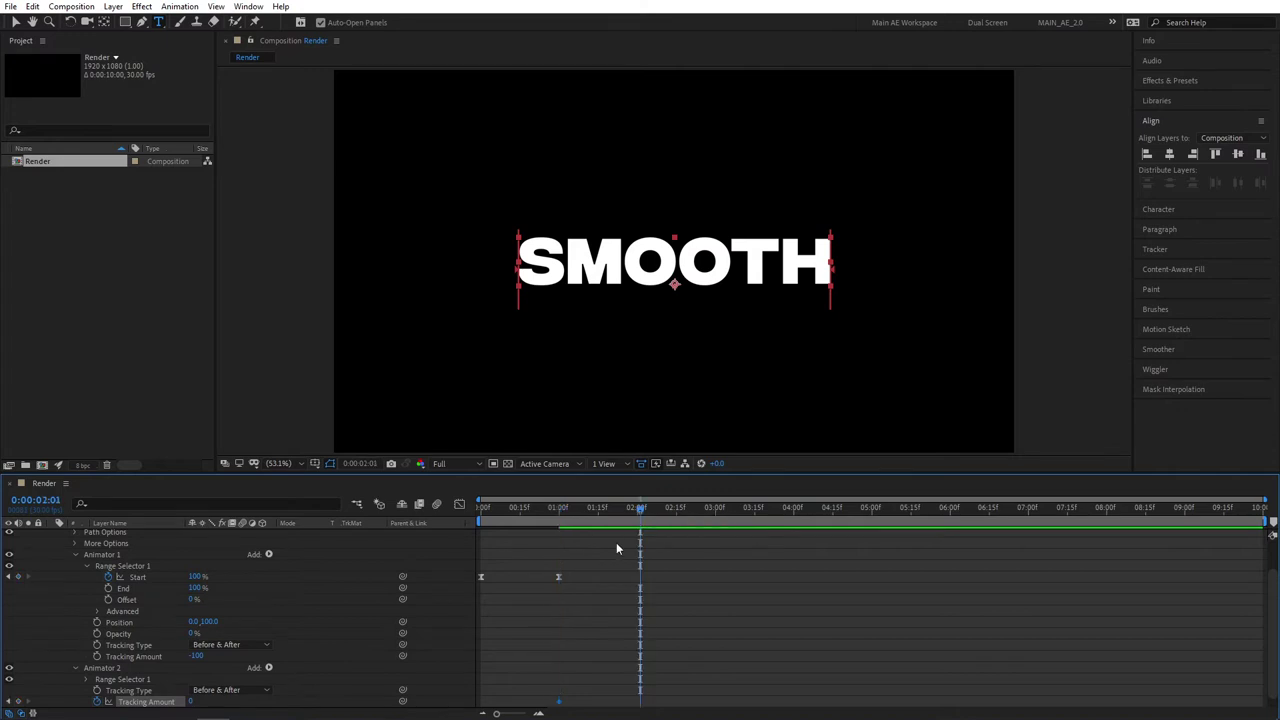
pyautogui.click(189, 702)
pyautogui.write('40')
pyautogui.press('Return')
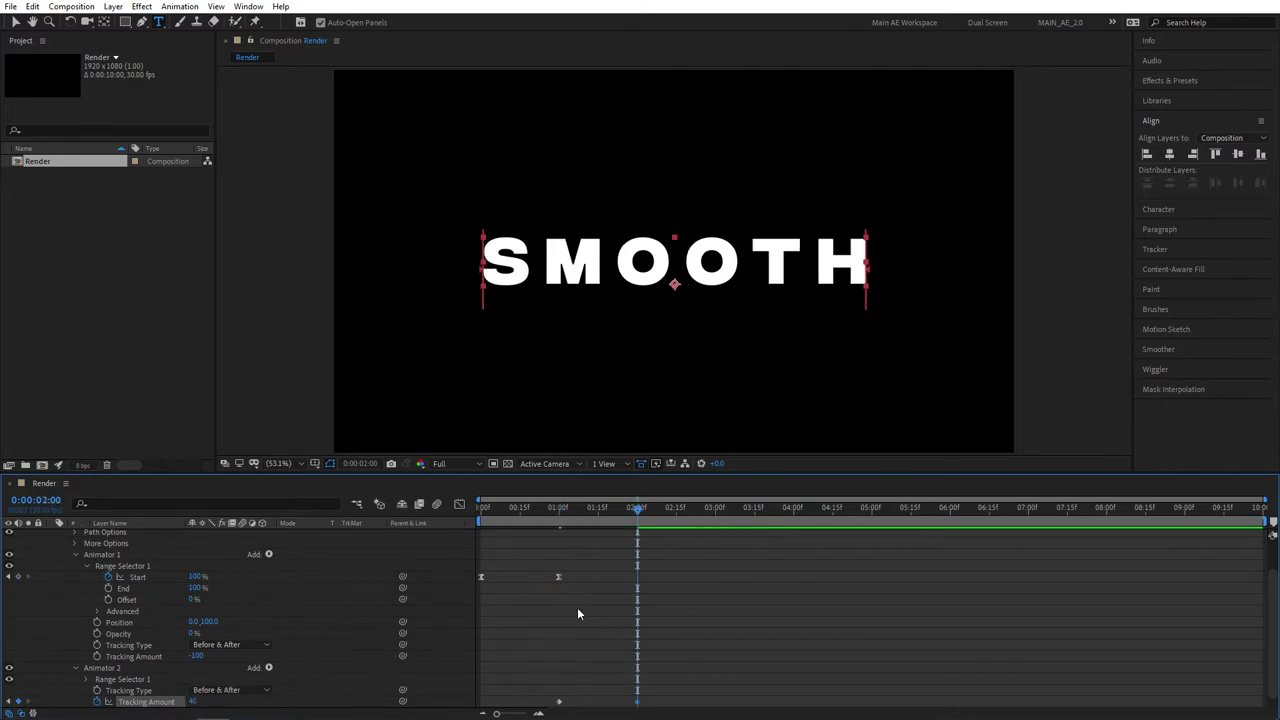
# Easy-ease the Animator 2 Tracking Amount keyframes and adjust their speed curve.
pyautogui.click(638, 690)
pyautogui.moveTo(549, 680); pyautogui.dragTo(652, 714)
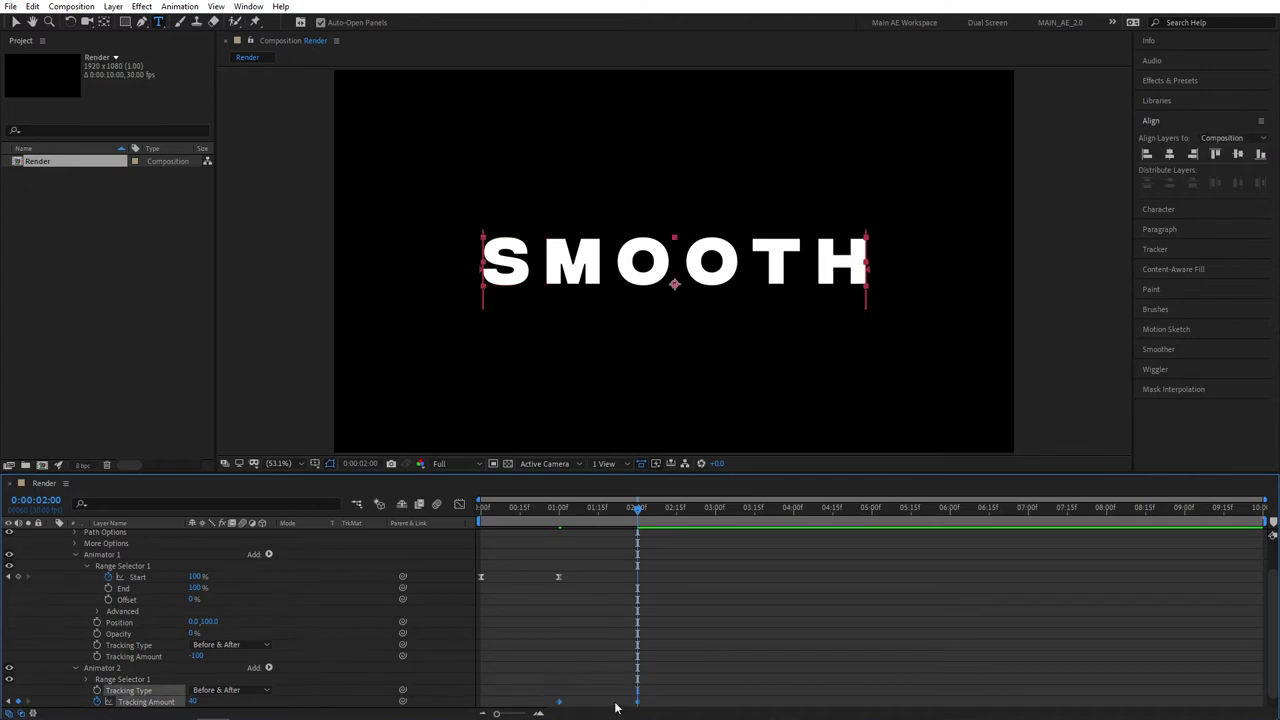
pyautogui.press('F9')
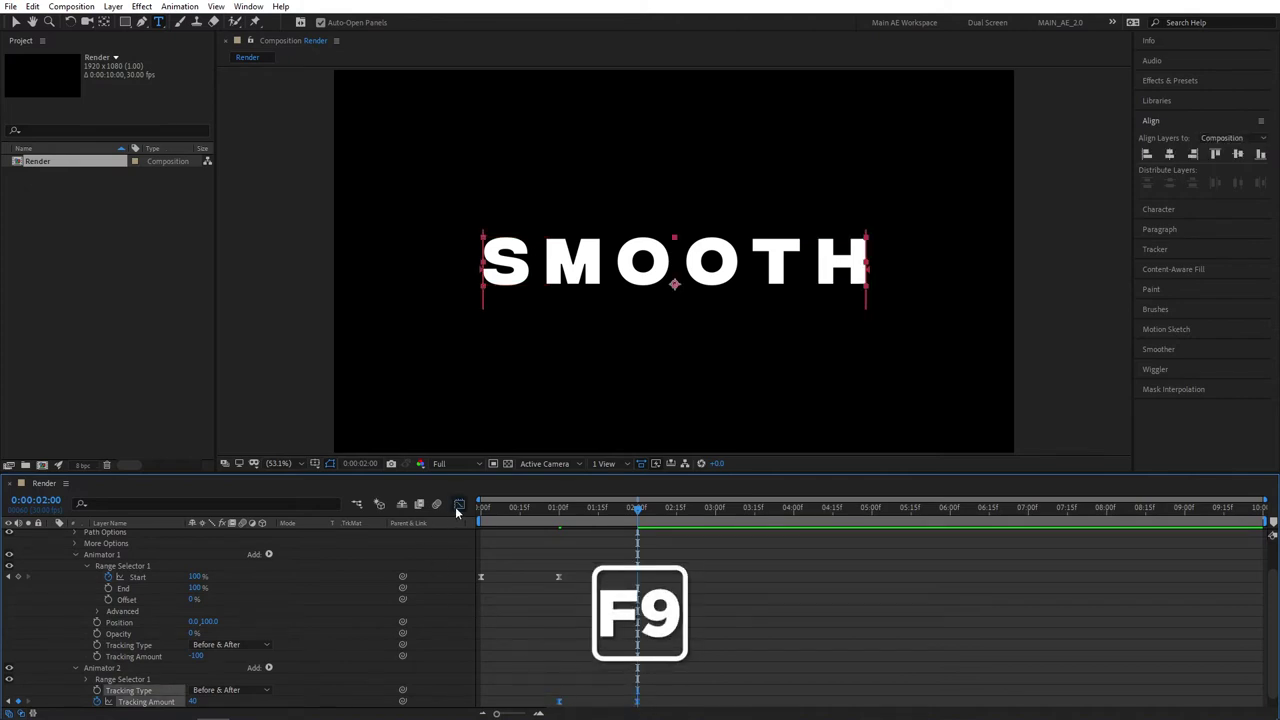
pyautogui.click(458, 505)
pyautogui.moveTo(545, 650)
pyautogui.mouseDown()
pyautogui.moveTo(575, 679)
pyautogui.moveTo(598, 677)
pyautogui.mouseUp()
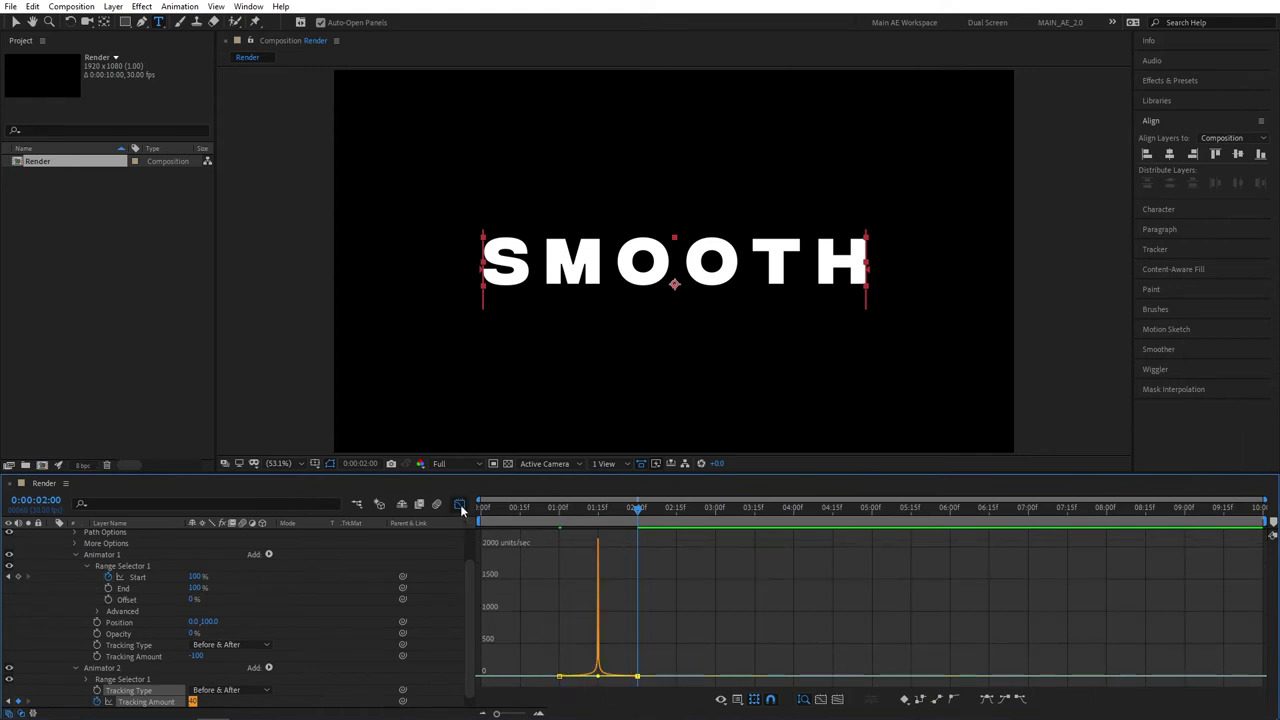
pyautogui.click(459, 505)
# Rewind and preview the text animation, then collapse the layer properties.
pyautogui.moveTo(516, 503); pyautogui.dragTo(474, 506)
pyautogui.press('space')
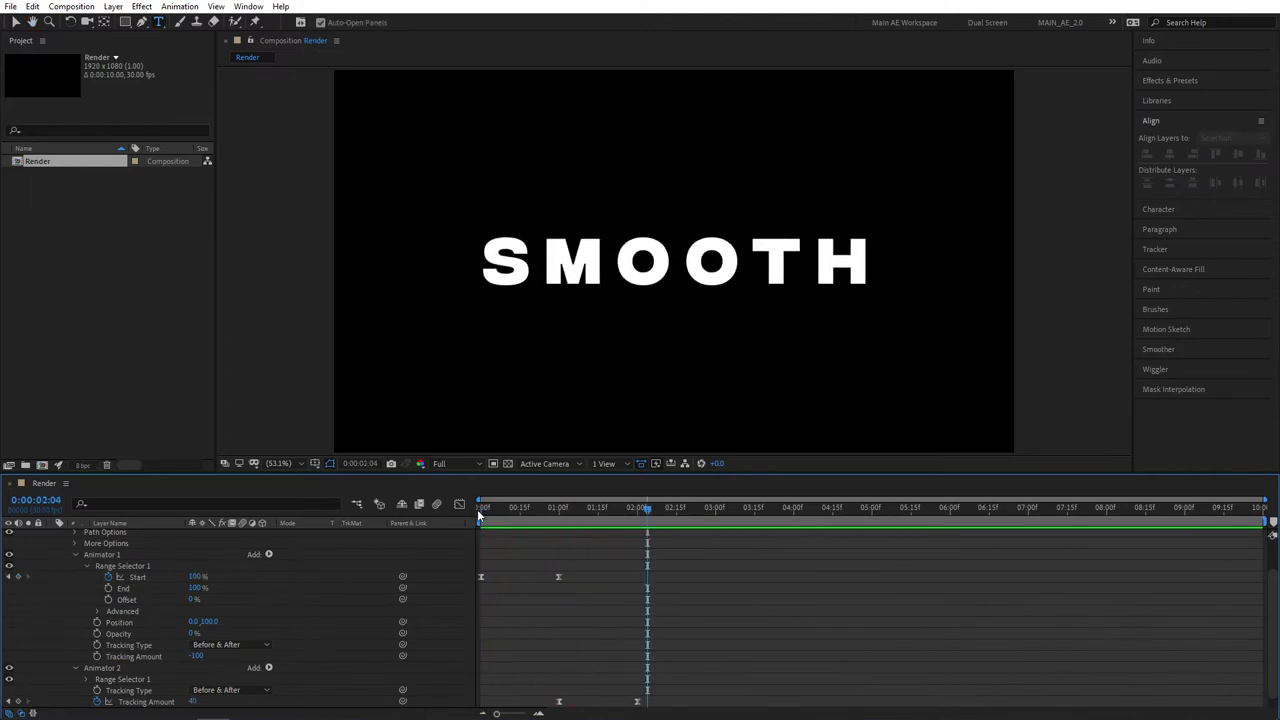
pyautogui.press('space')
pyautogui.press('u')
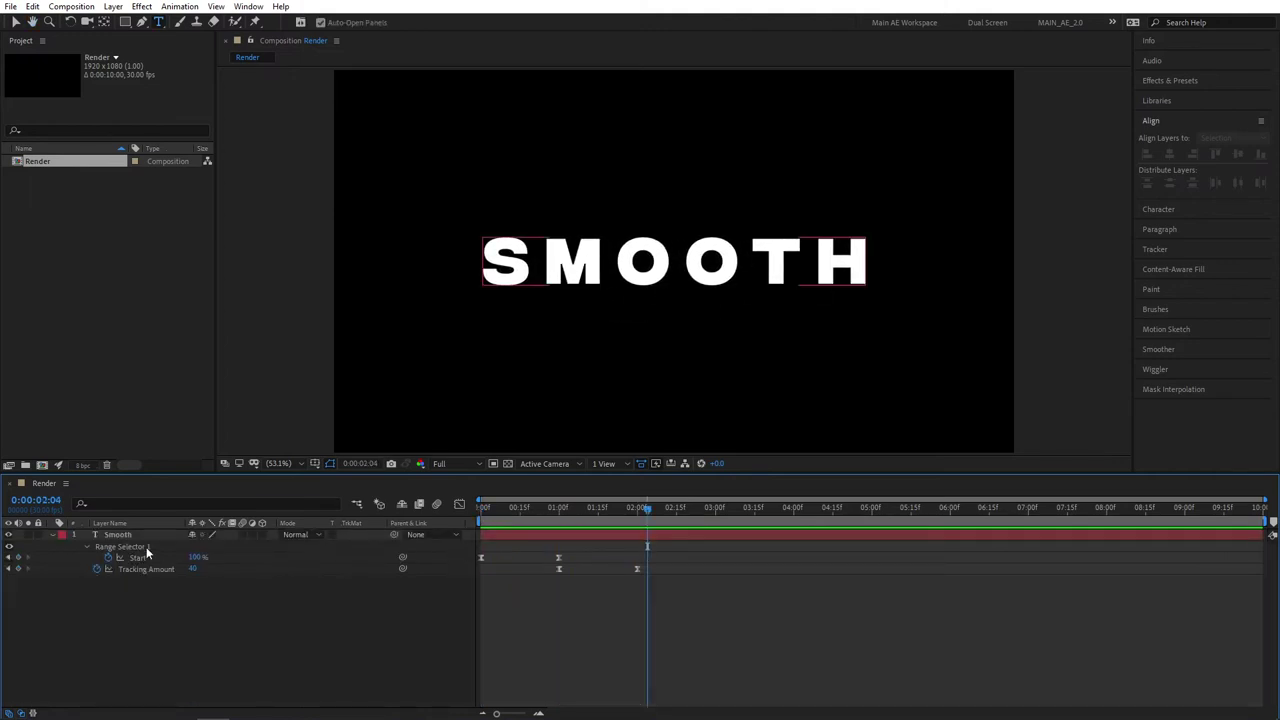
# Set the Pen tool to no fill with a solid stroke.
pyautogui.press('u')
pyautogui.click(70, 548)
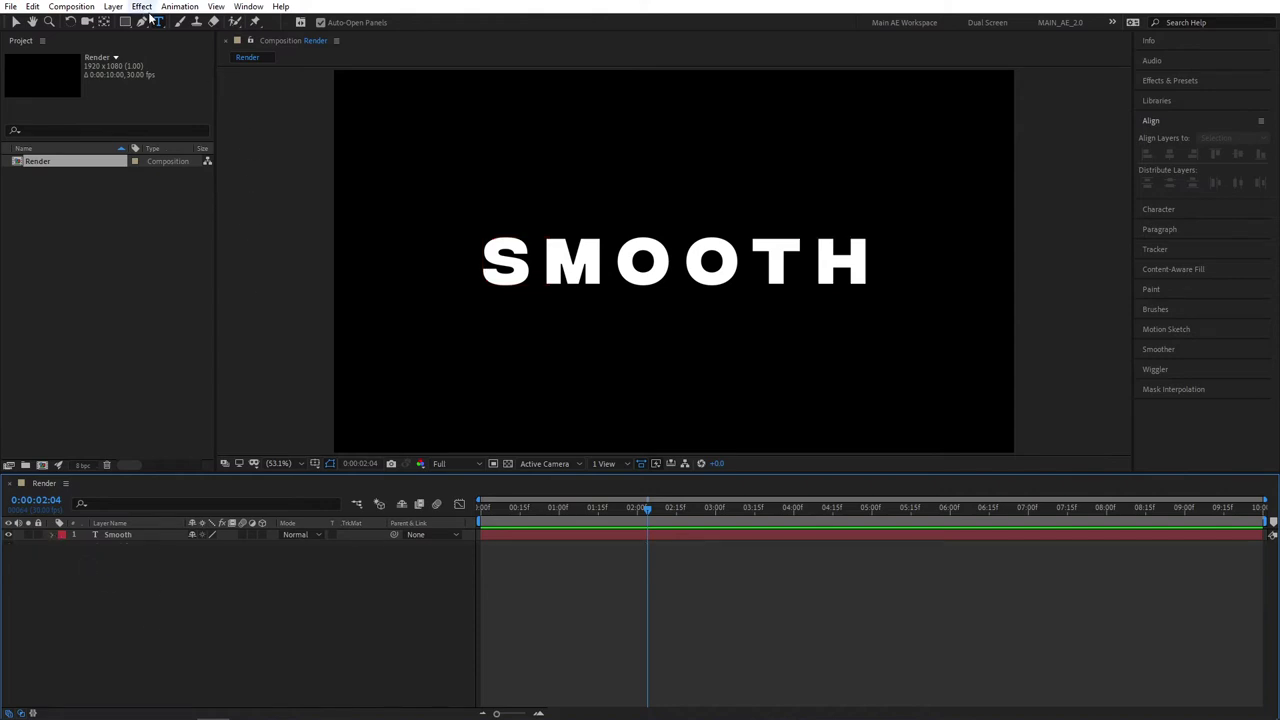
pyautogui.click(142, 22)
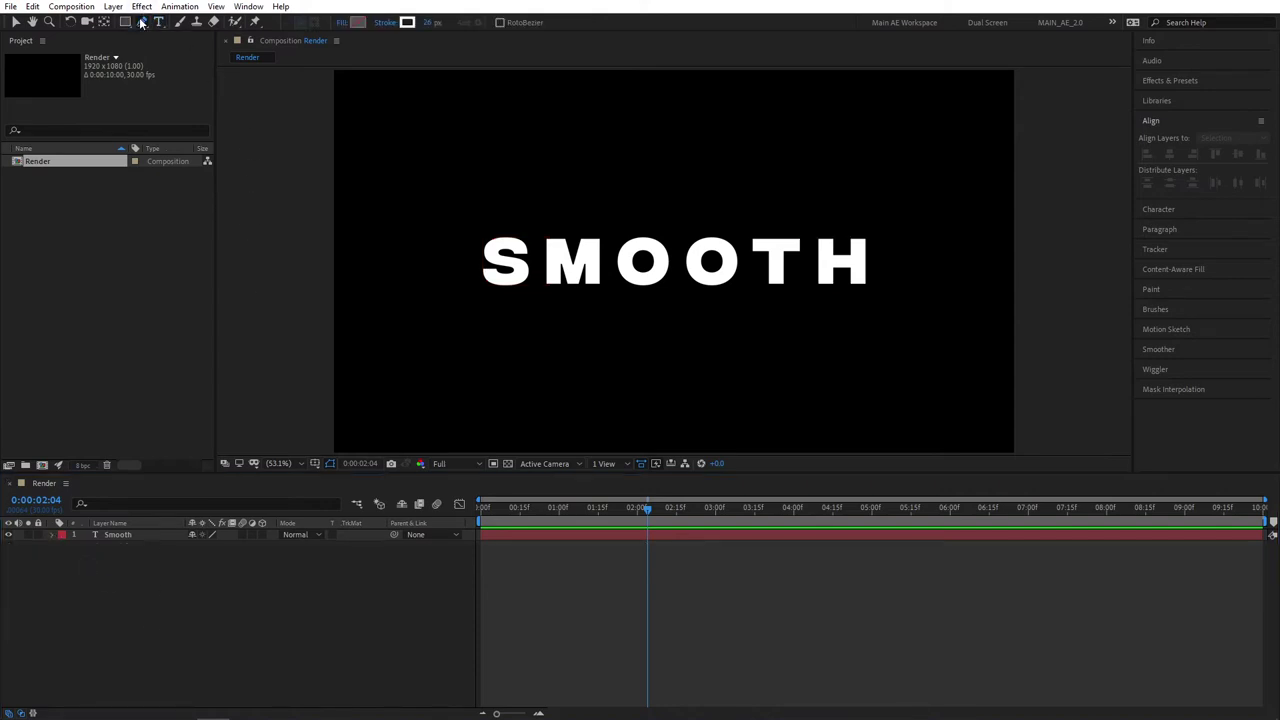
pyautogui.click(344, 22)
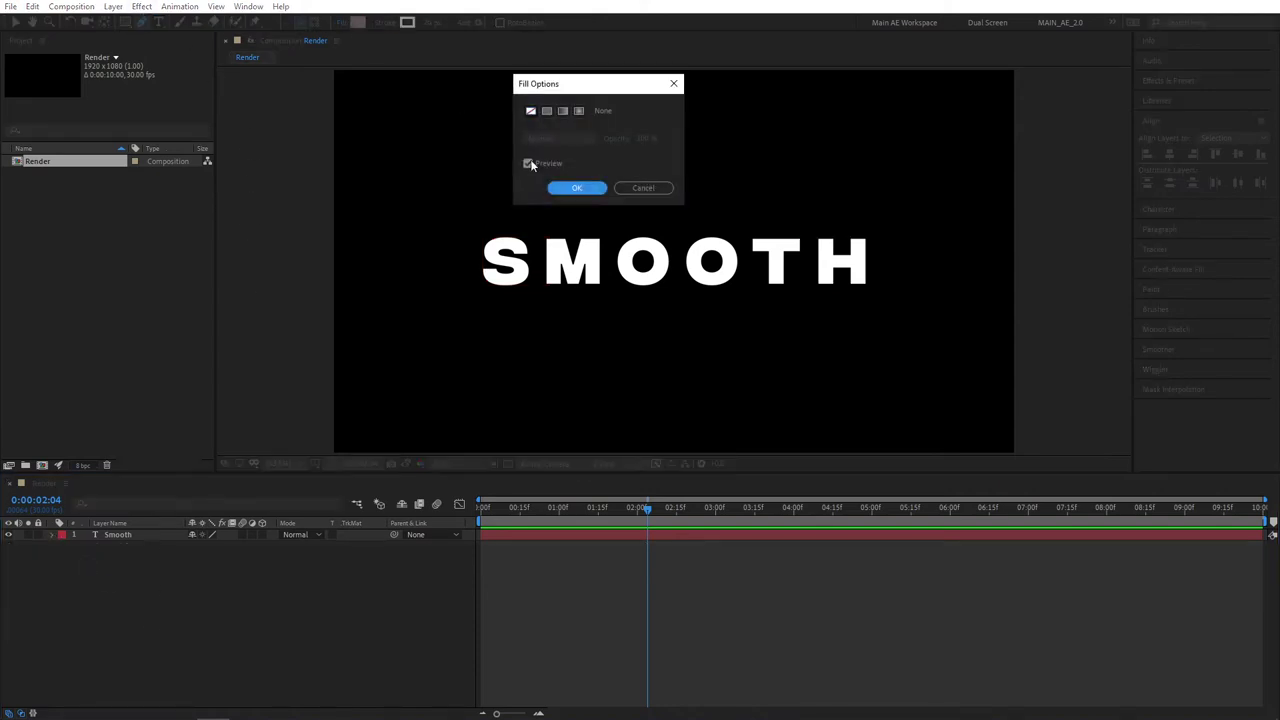
pyautogui.click(577, 188)
pyautogui.click(385, 22)
pyautogui.click(546, 111)
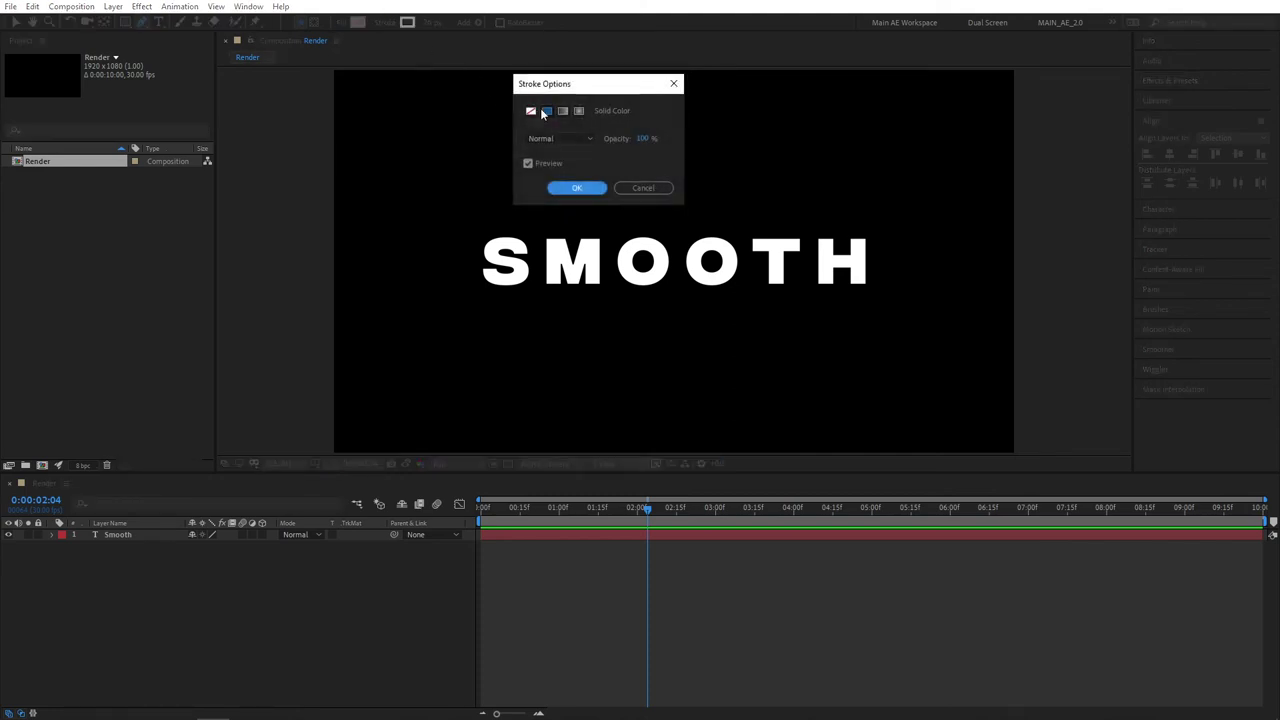
pyautogui.click(577, 188)
# Zoom in and draw a two-point vertical line right of the H.
pyautogui.press('/')
pyautogui.moveTo(903, 318)
pyautogui.mouseDown()
pyautogui.moveTo(749, 263)
pyautogui.moveTo(638, 245)
pyautogui.mouseUp()
pyautogui.scroll(3, 770, 260)
pyautogui.press('g')
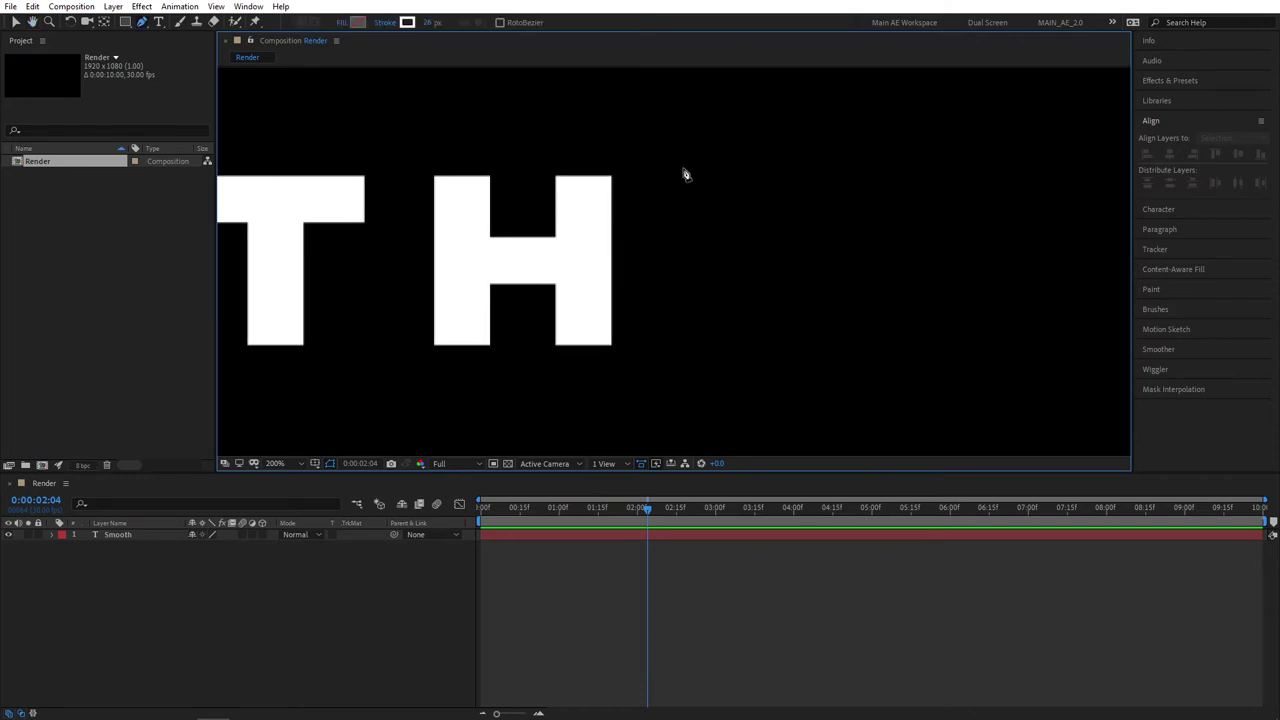
pyautogui.click(700, 163)
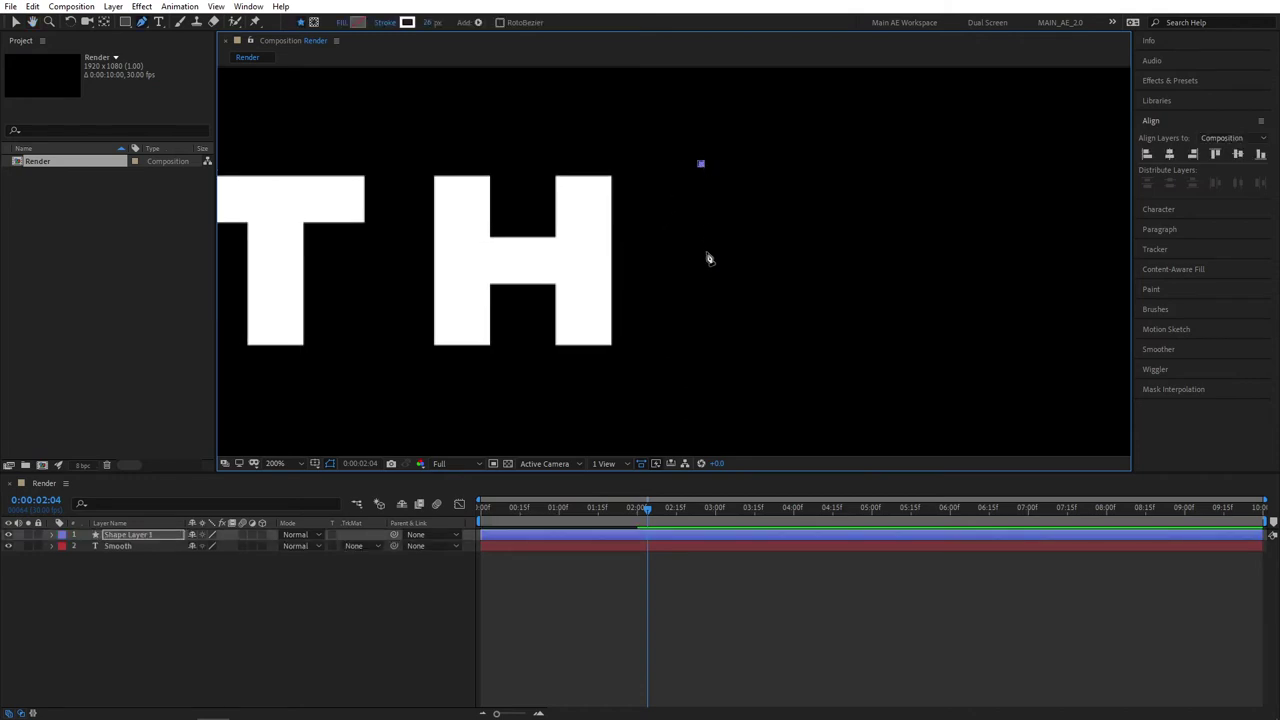
pyautogui.click(701, 362)
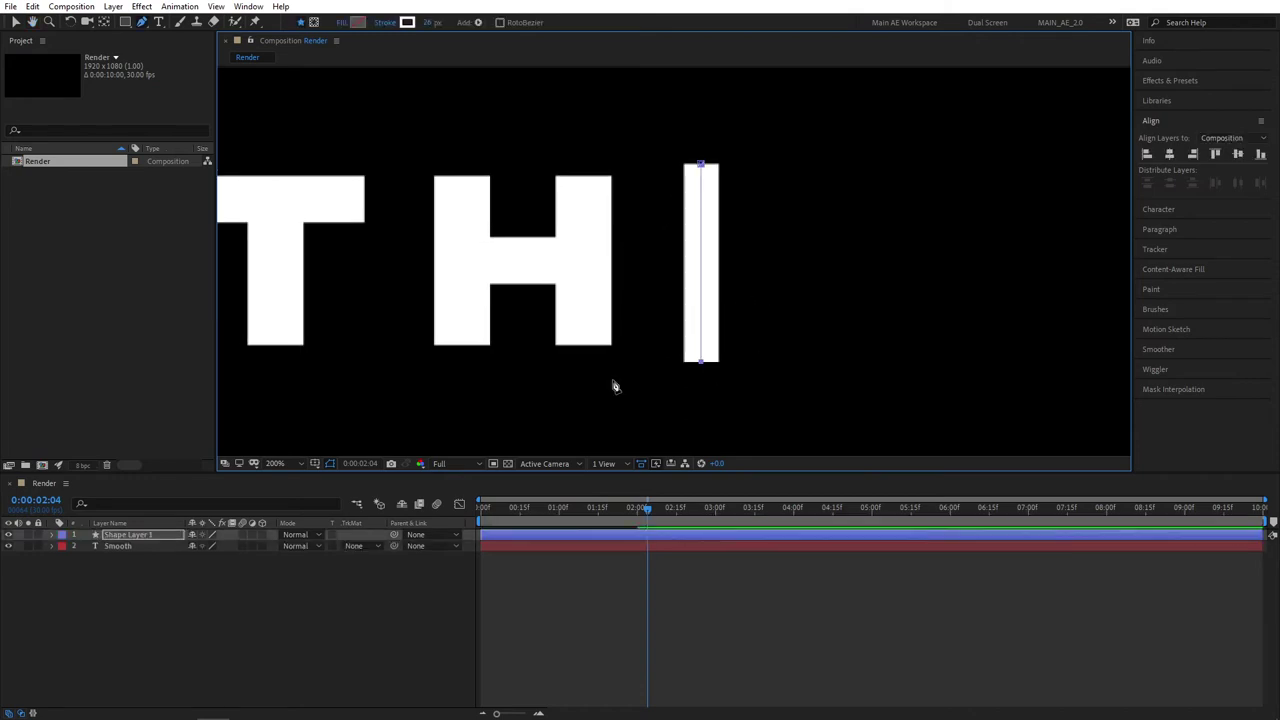
# Set the line's stroke Line Cap to Round Cap.
pyautogui.click(52, 536)
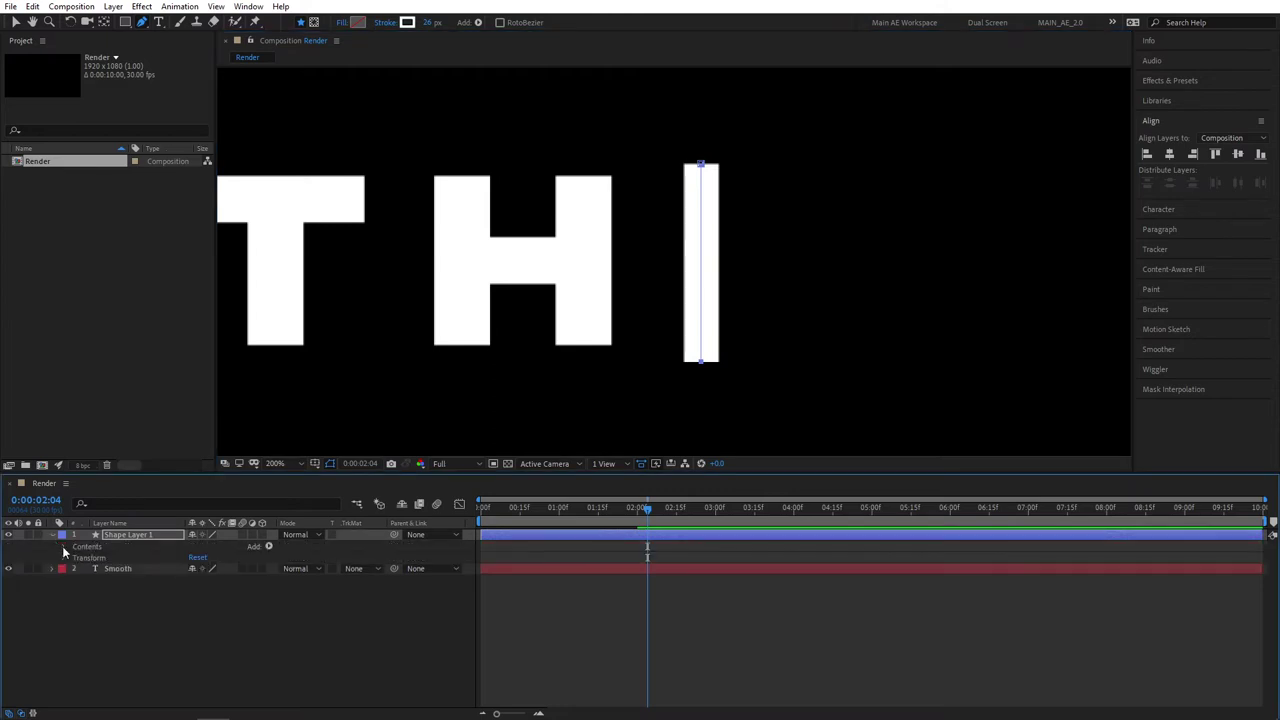
pyautogui.click(63, 547)
pyautogui.click(73, 558)
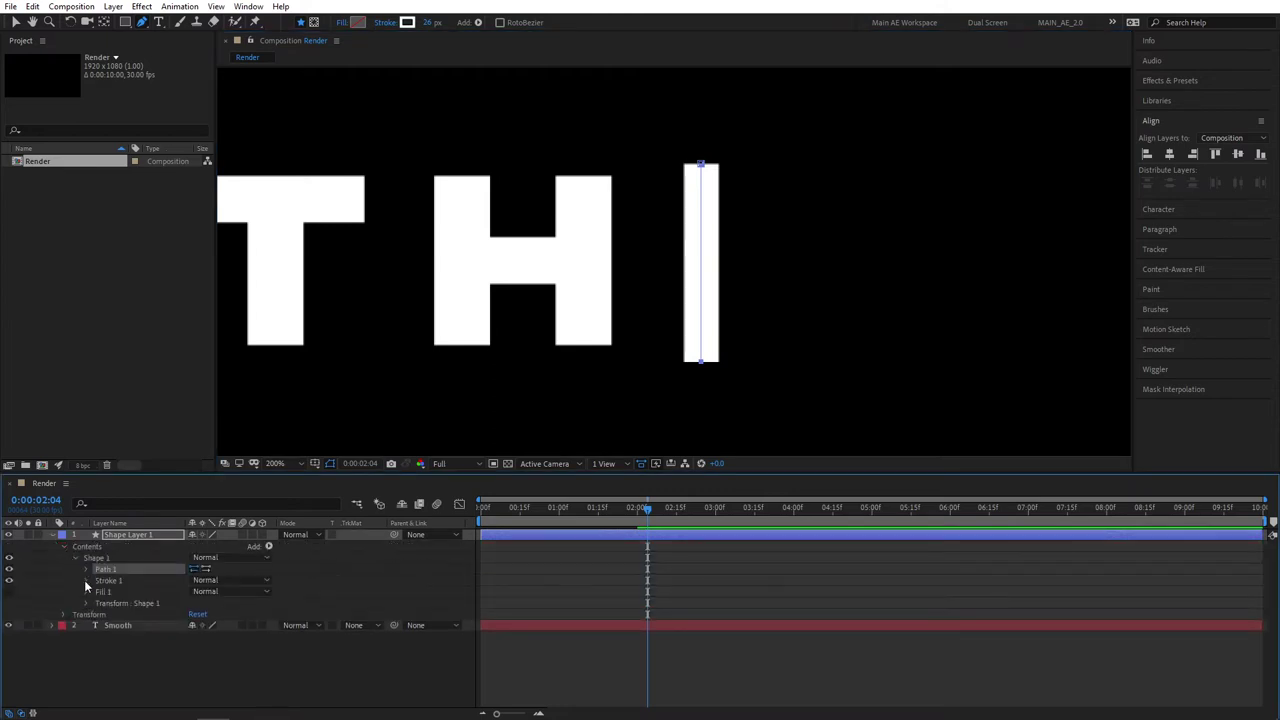
pyautogui.click(86, 580)
pyautogui.click(230, 637)
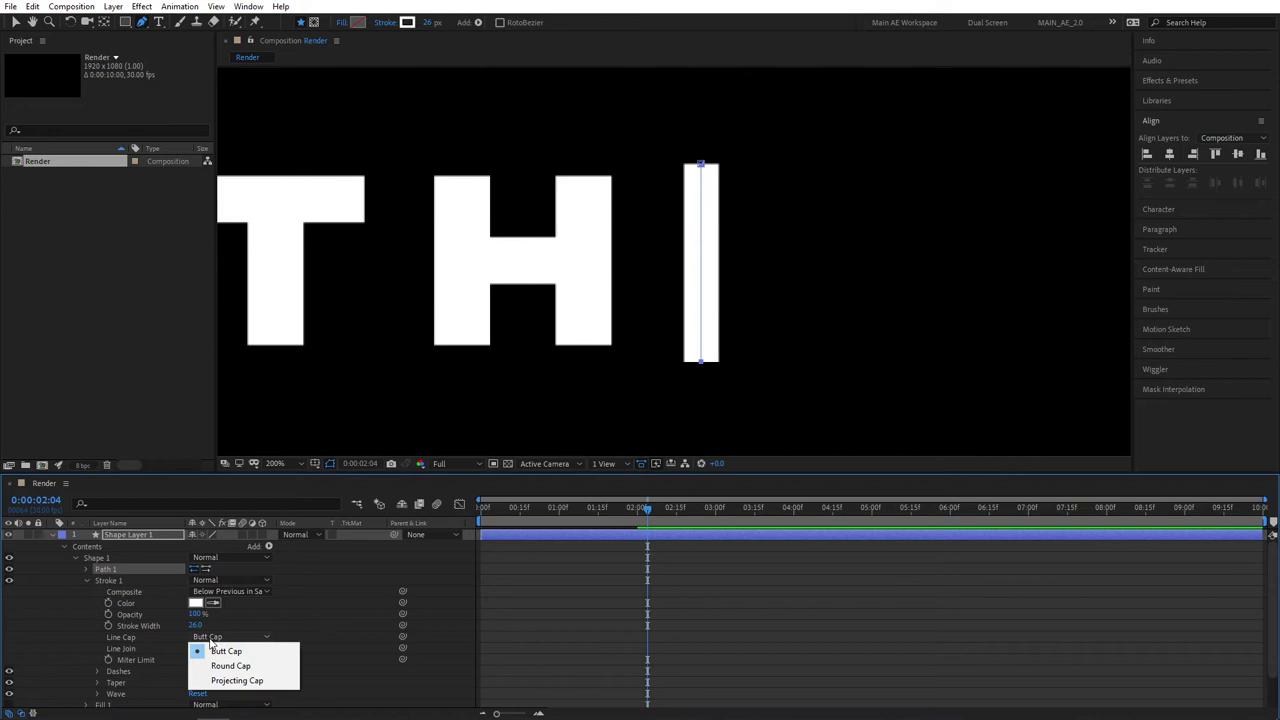
pyautogui.click(225, 666)
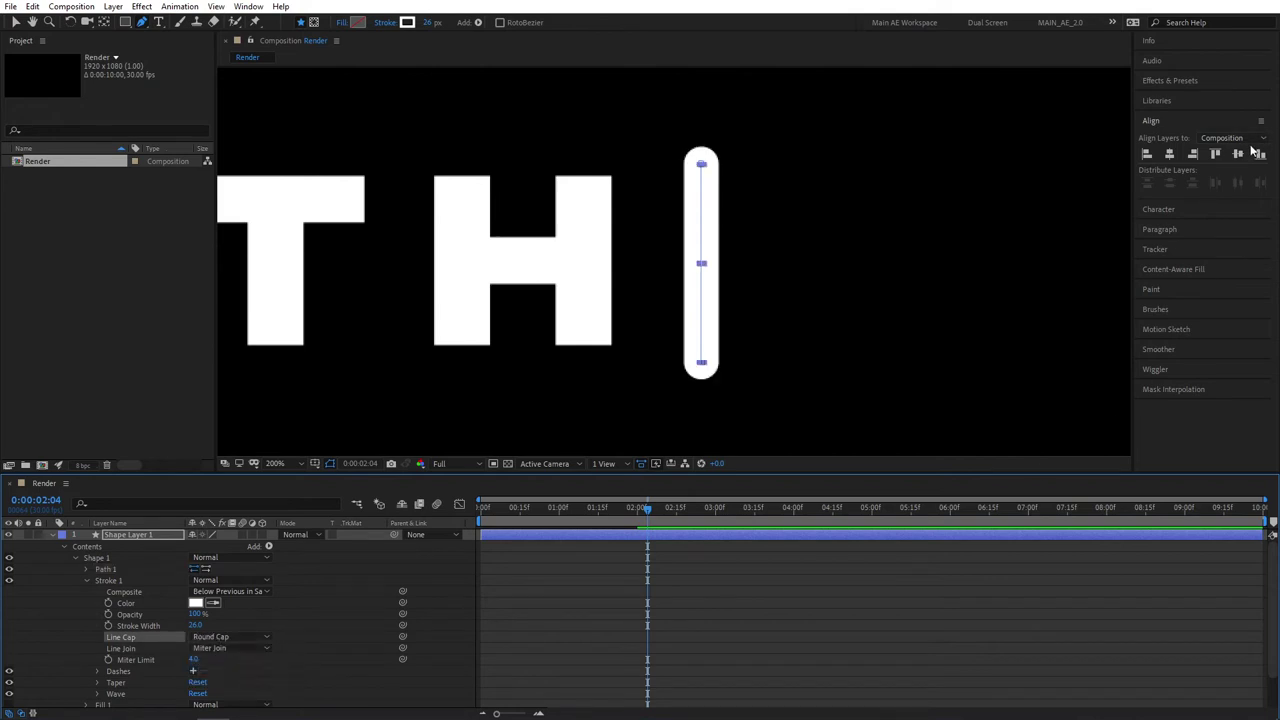
# Centre the line vertically in the composition and collapse its properties.
pyautogui.click(1238, 153)
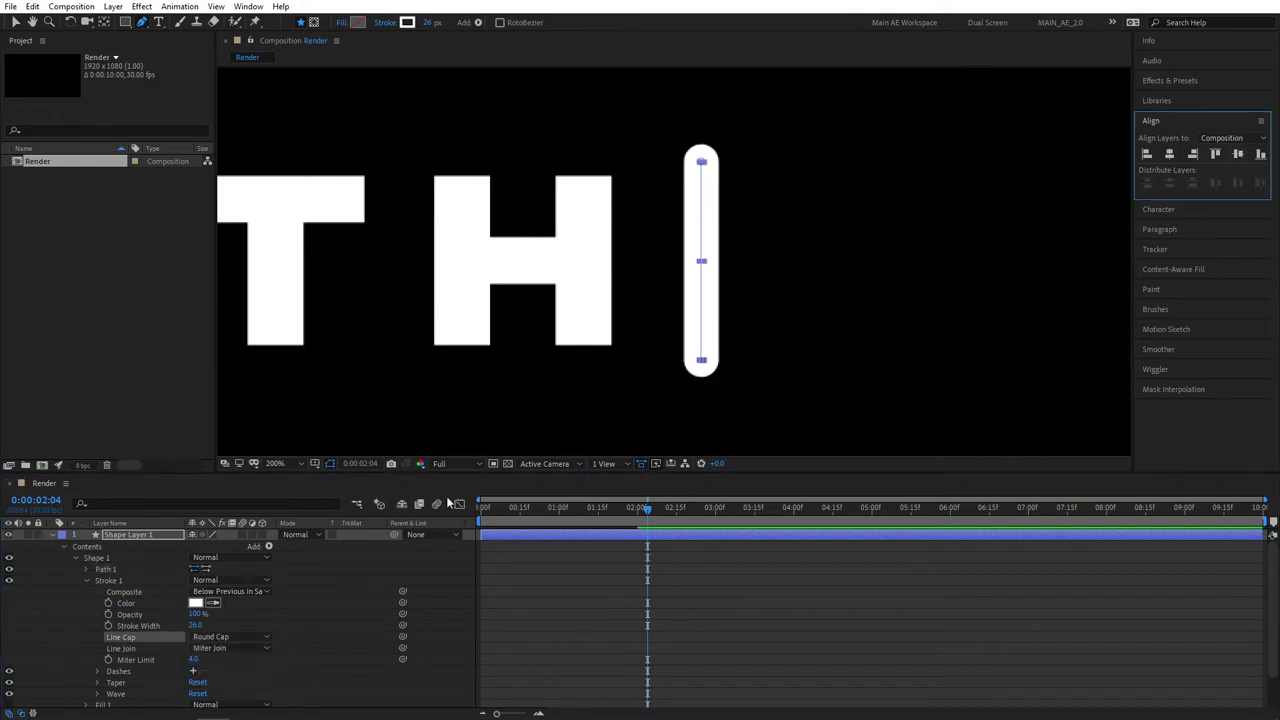
pyautogui.click(55, 535)
pyautogui.click(366, 603)
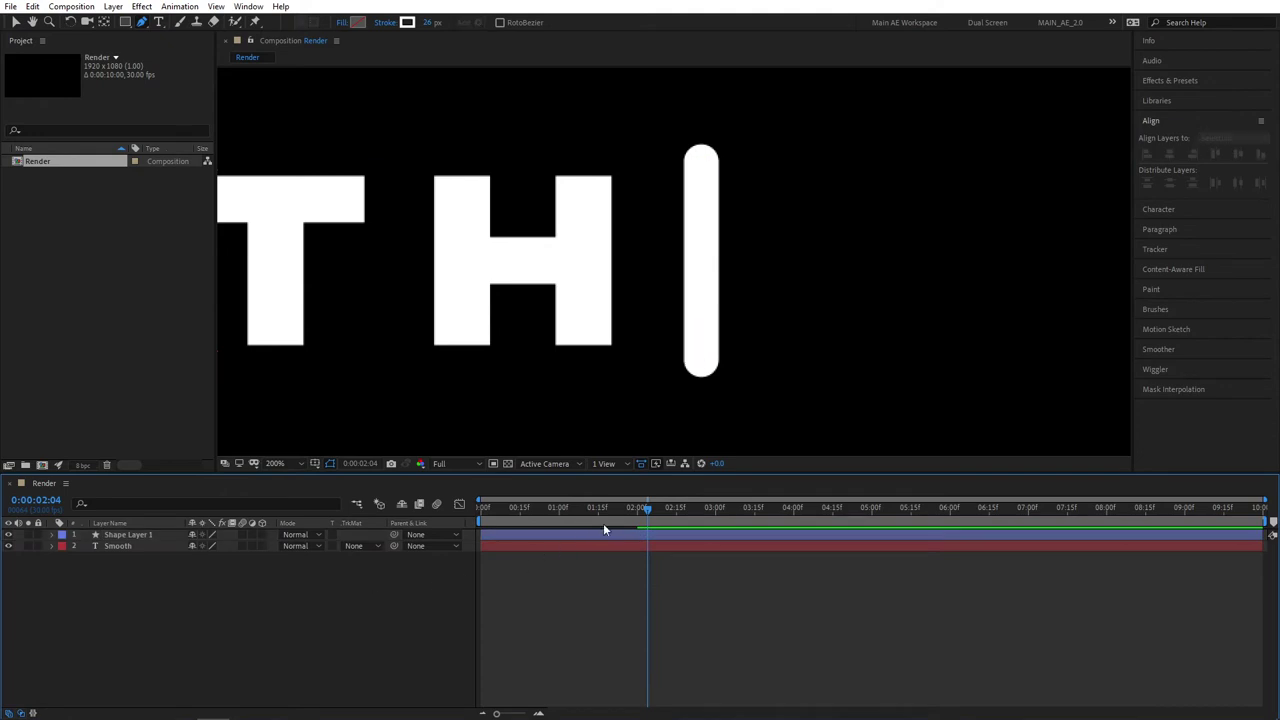
pyautogui.press('u')
pyautogui.press('u')
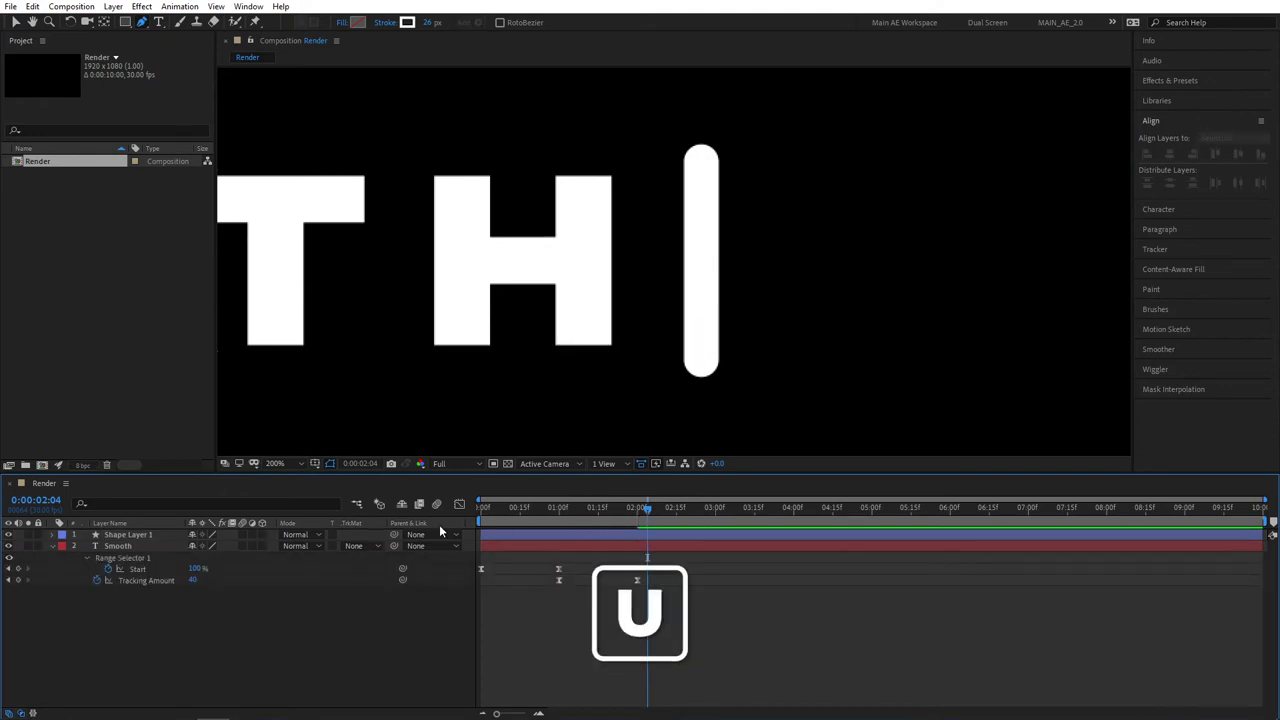
# Add a Tracking Amount hold keyframe at 2:00.
pyautogui.moveTo(649, 509); pyautogui.dragTo(640, 509)
pyautogui.click(634, 585)
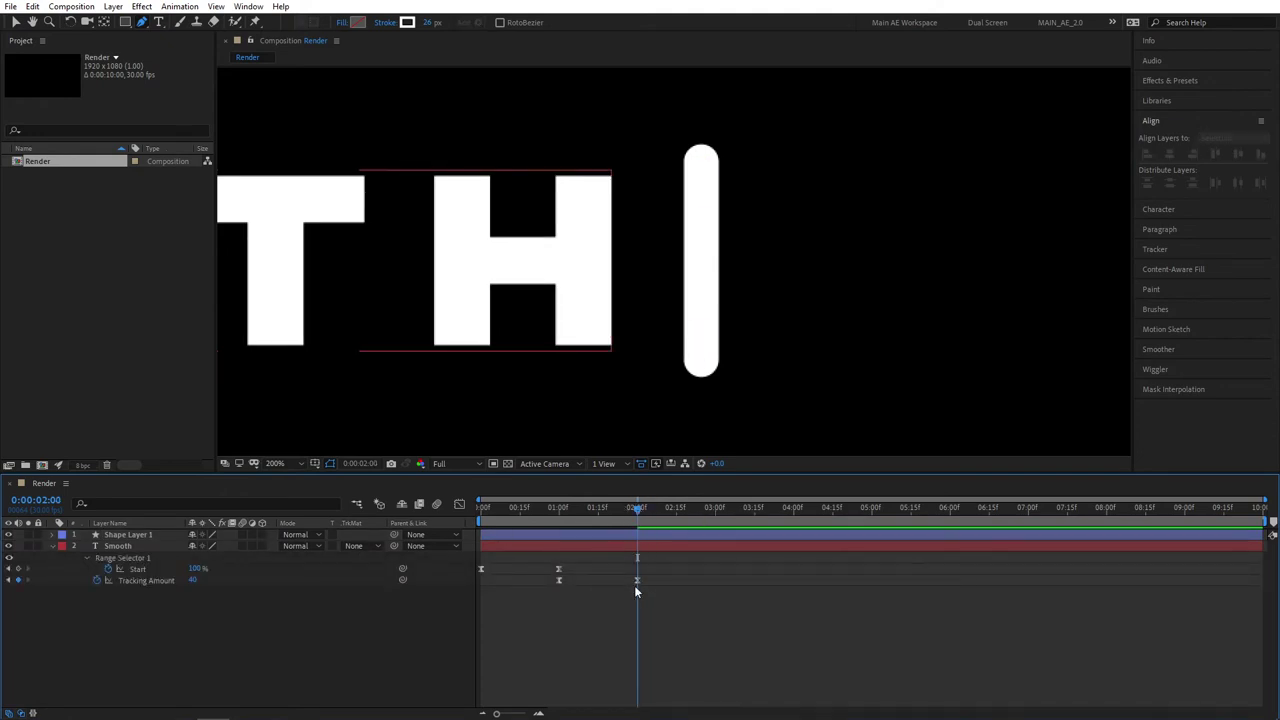
pyautogui.hotkey('ctrl', 'shift', 'a')
pyautogui.hotkey('shift', '/')
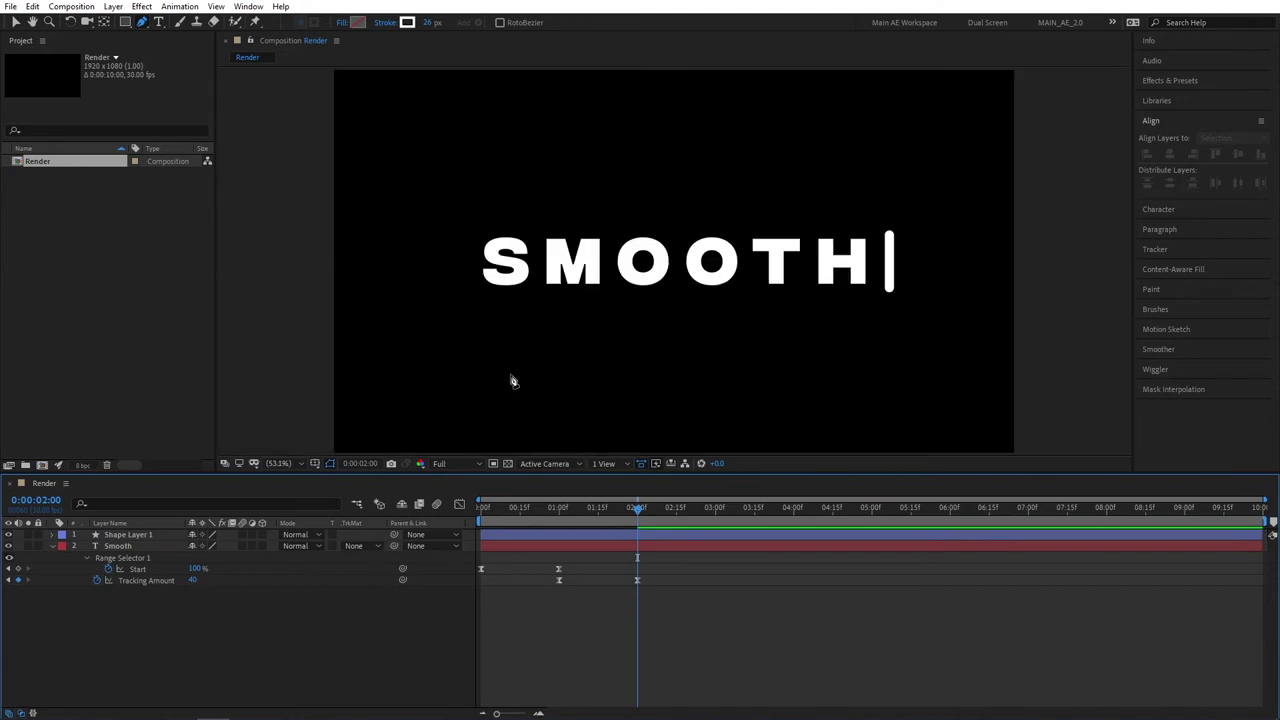
# Add Trim Paths to Shape Layer 1 and enable Start/End keyframing.
pyautogui.click(136, 537)
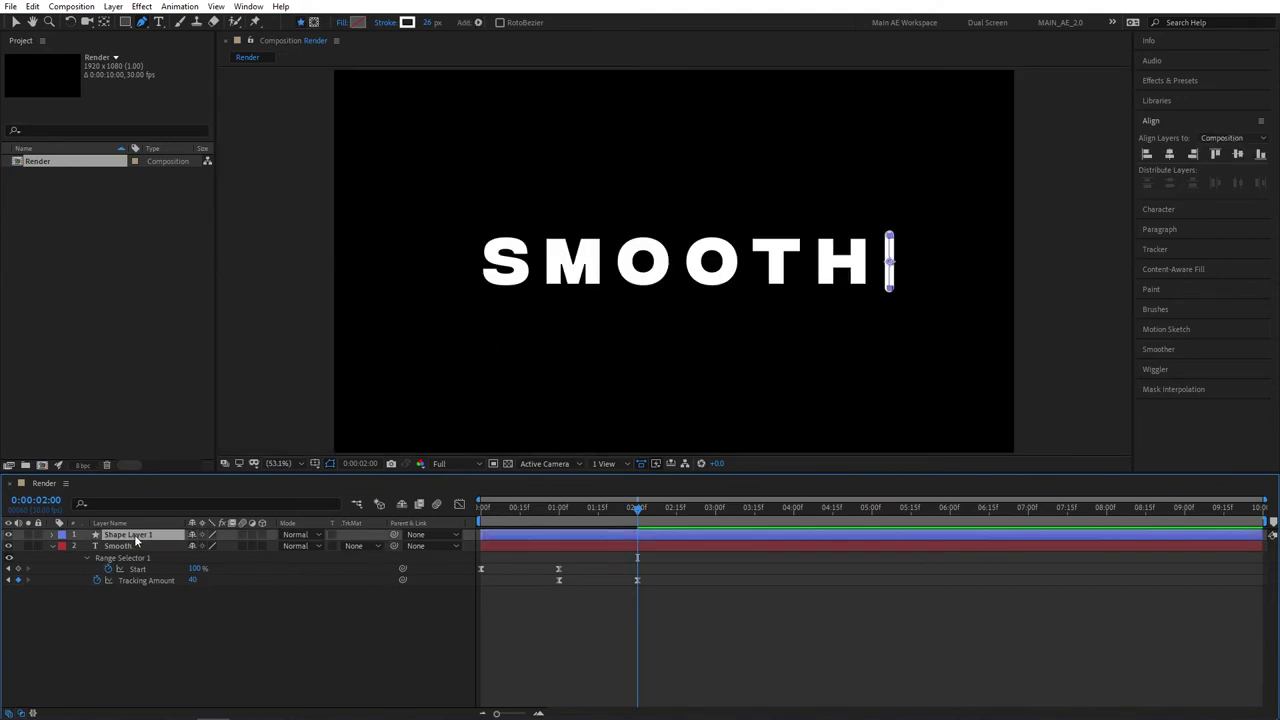
pyautogui.click(55, 536)
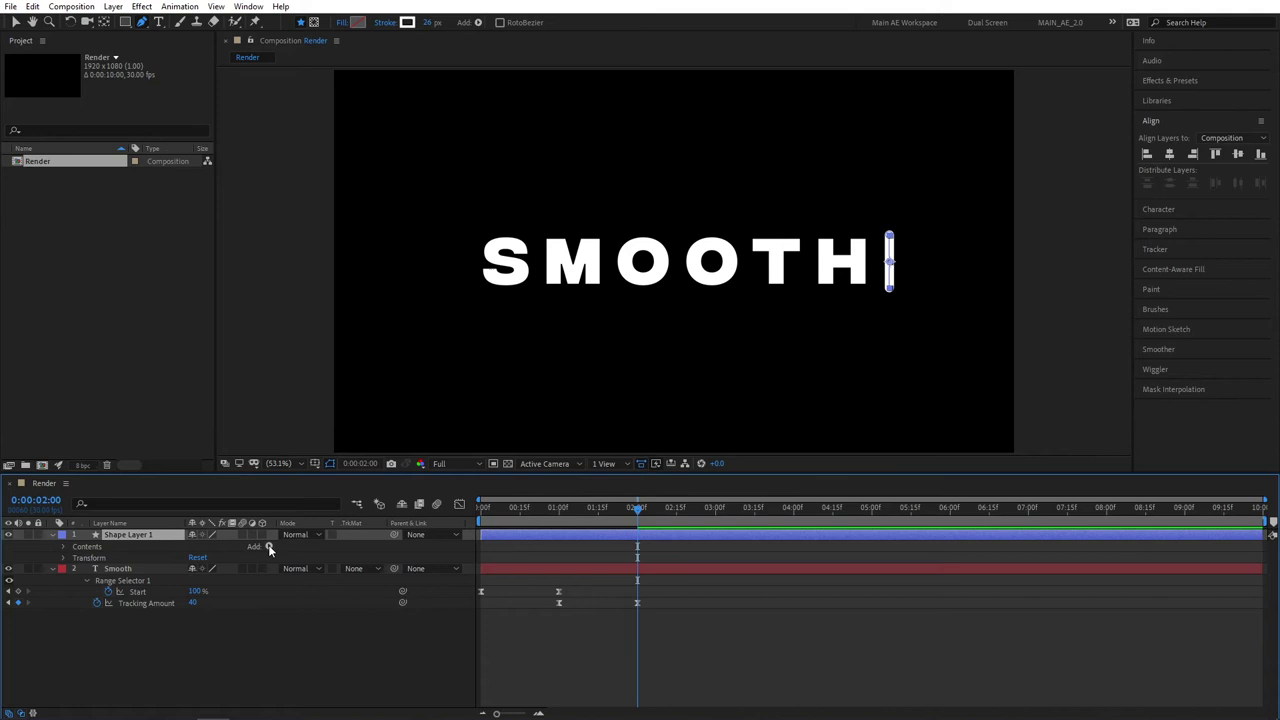
pyautogui.click(268, 546)
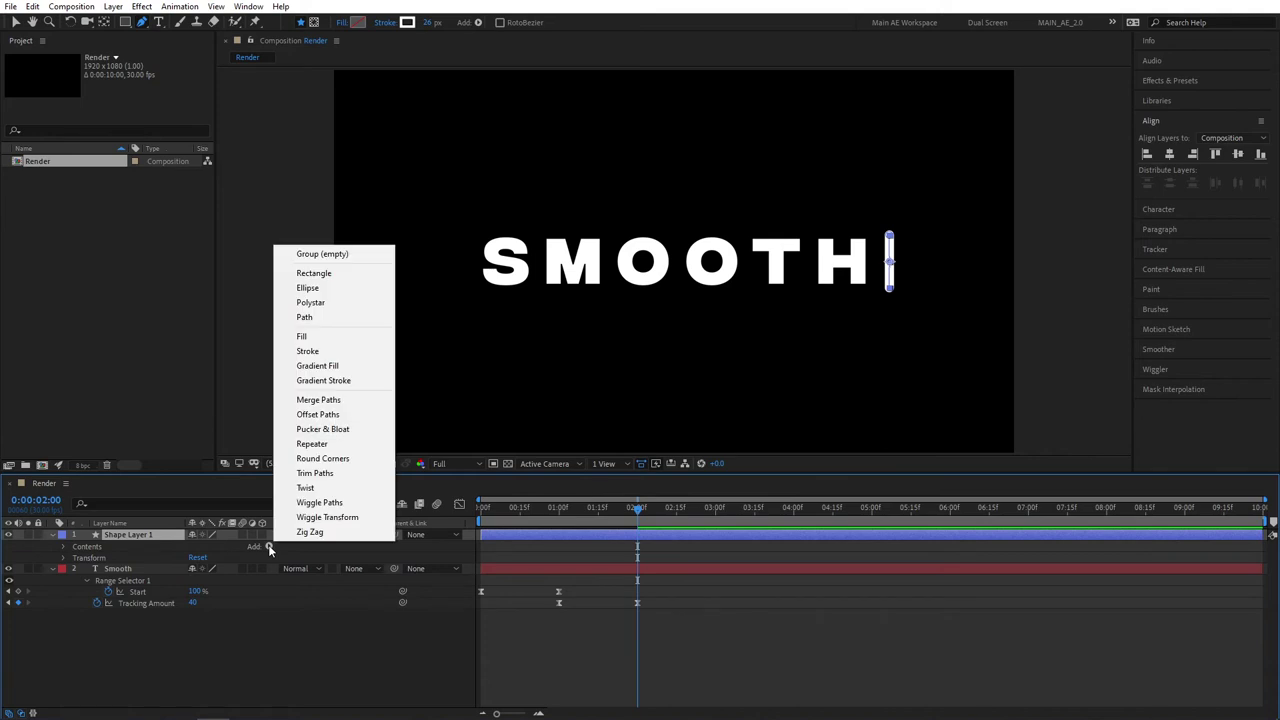
pyautogui.click(316, 473)
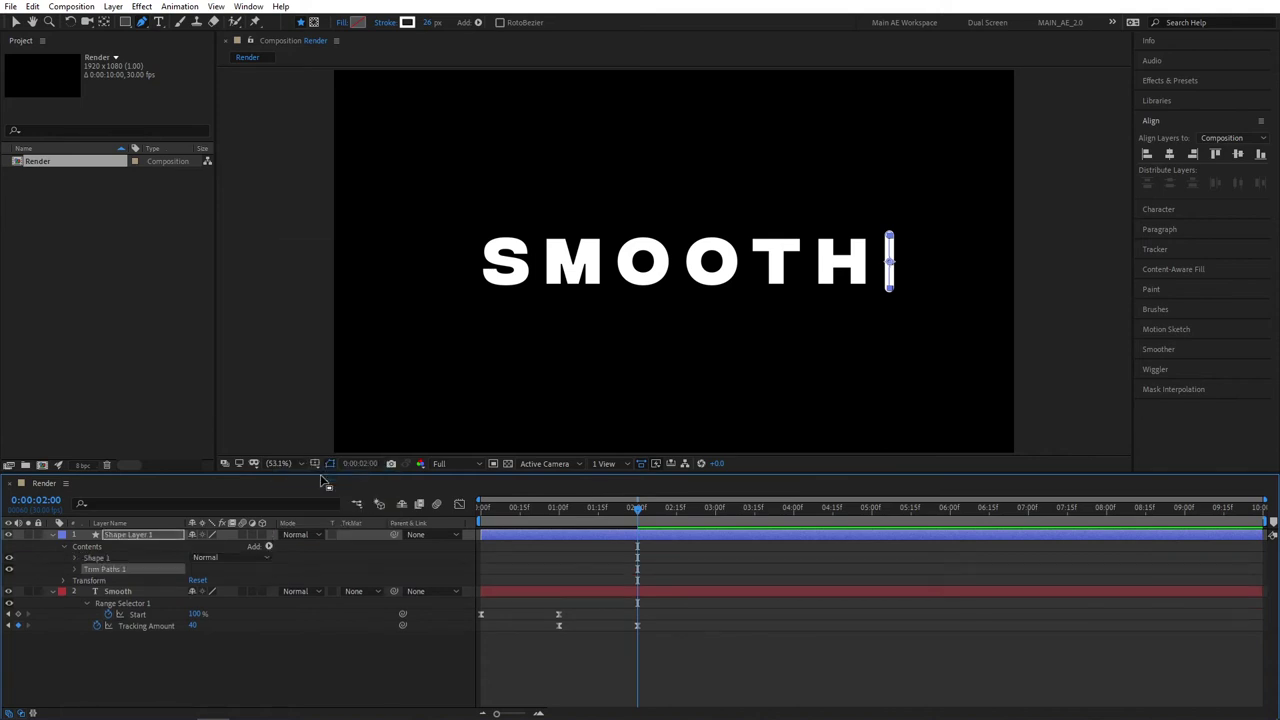
pyautogui.click(75, 569)
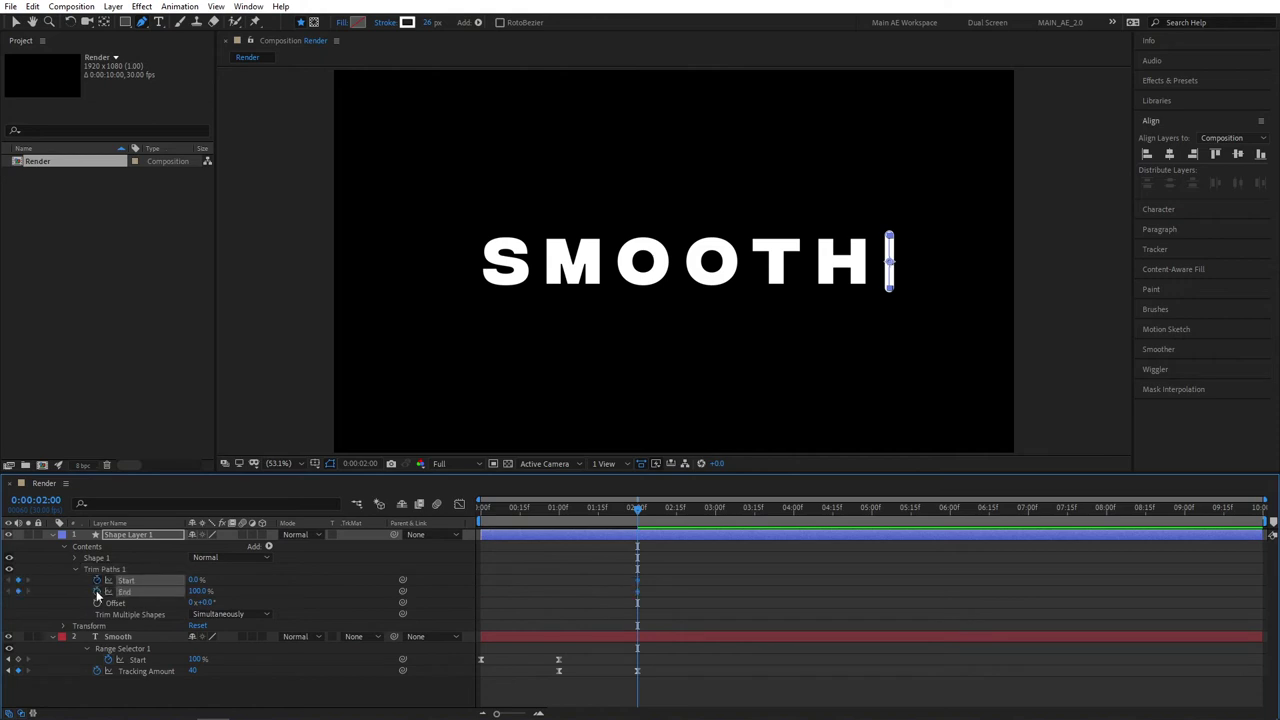
pyautogui.click(97, 581)
# Set Trim Paths Start and End both to 50% at 2:00.
pyautogui.click(196, 580)
pyautogui.write('50')
pyautogui.press('Return')
pyautogui.click(199, 591)
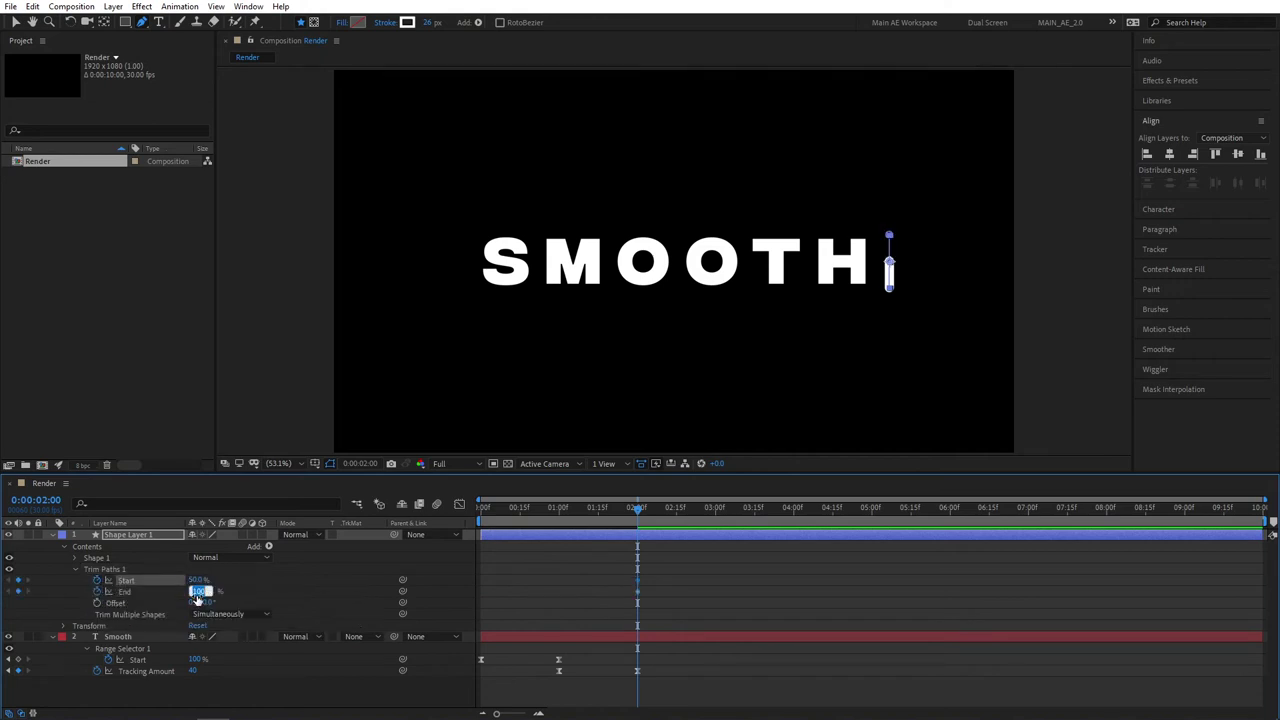
pyautogui.write('50')
pyautogui.press('Return')
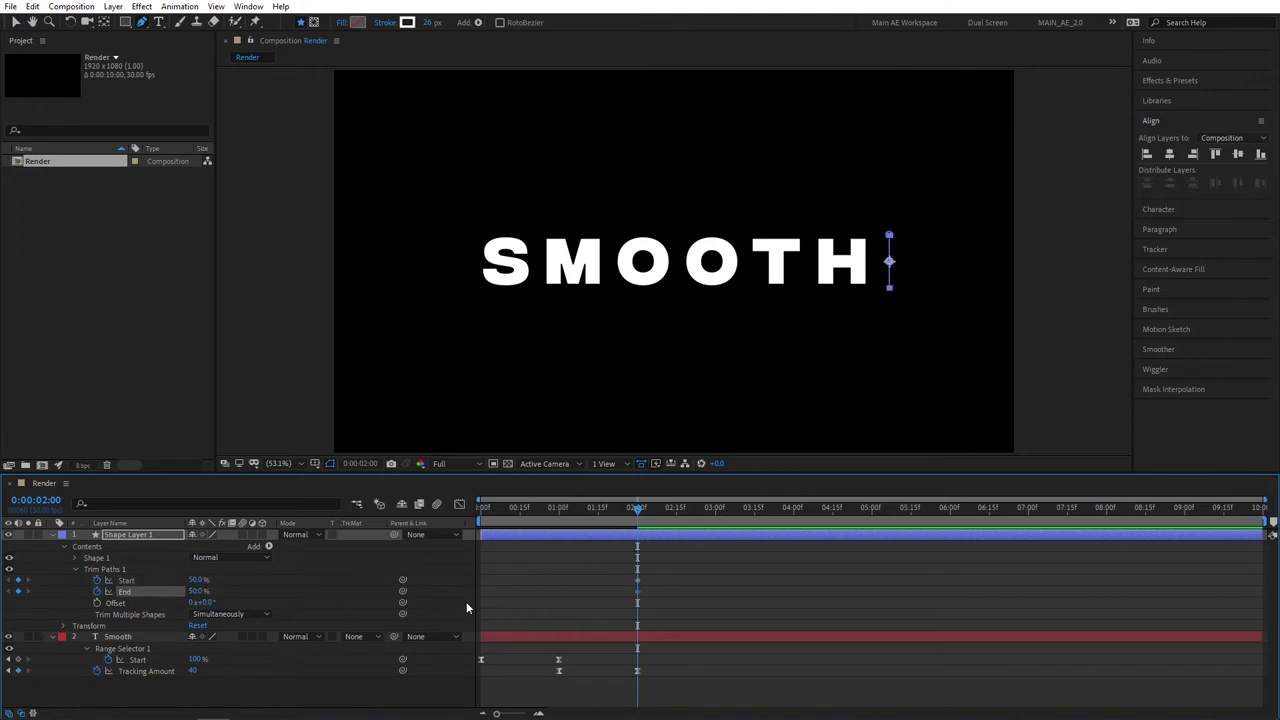
# At 2:15 set Trim Paths Start to 0% and End to 100%.
pyautogui.click(677, 512)
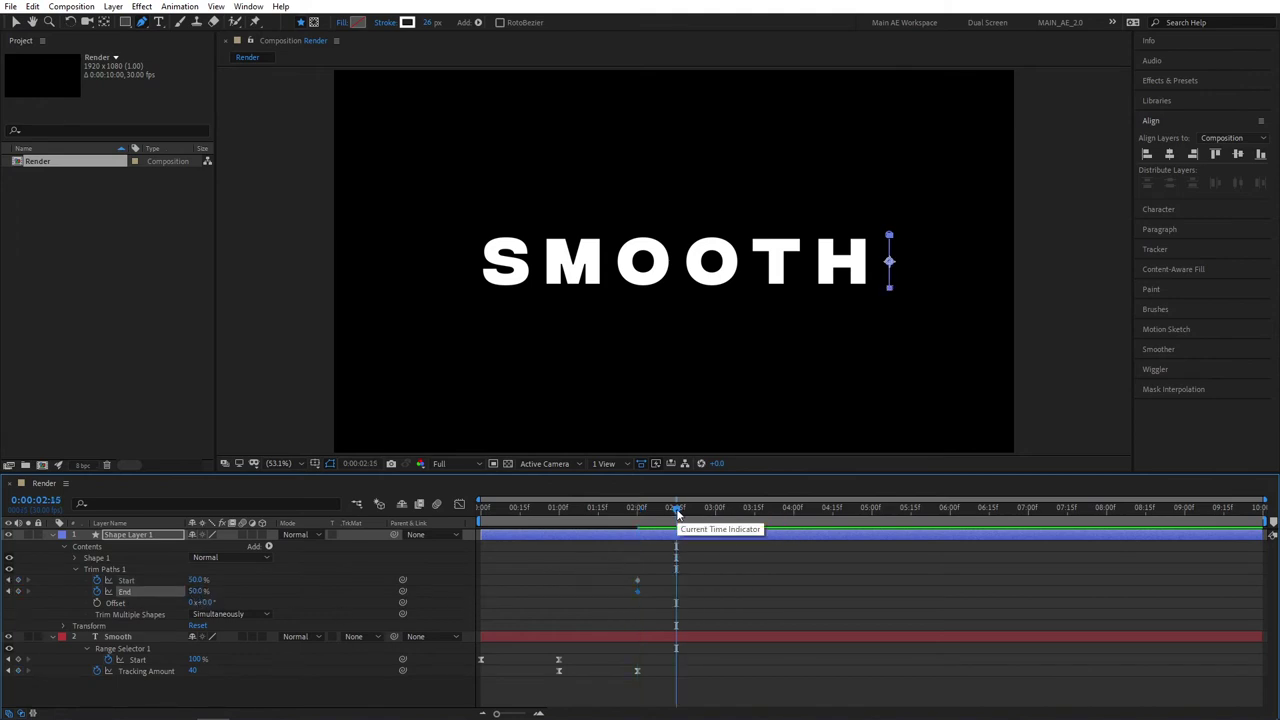
pyautogui.click(196, 581)
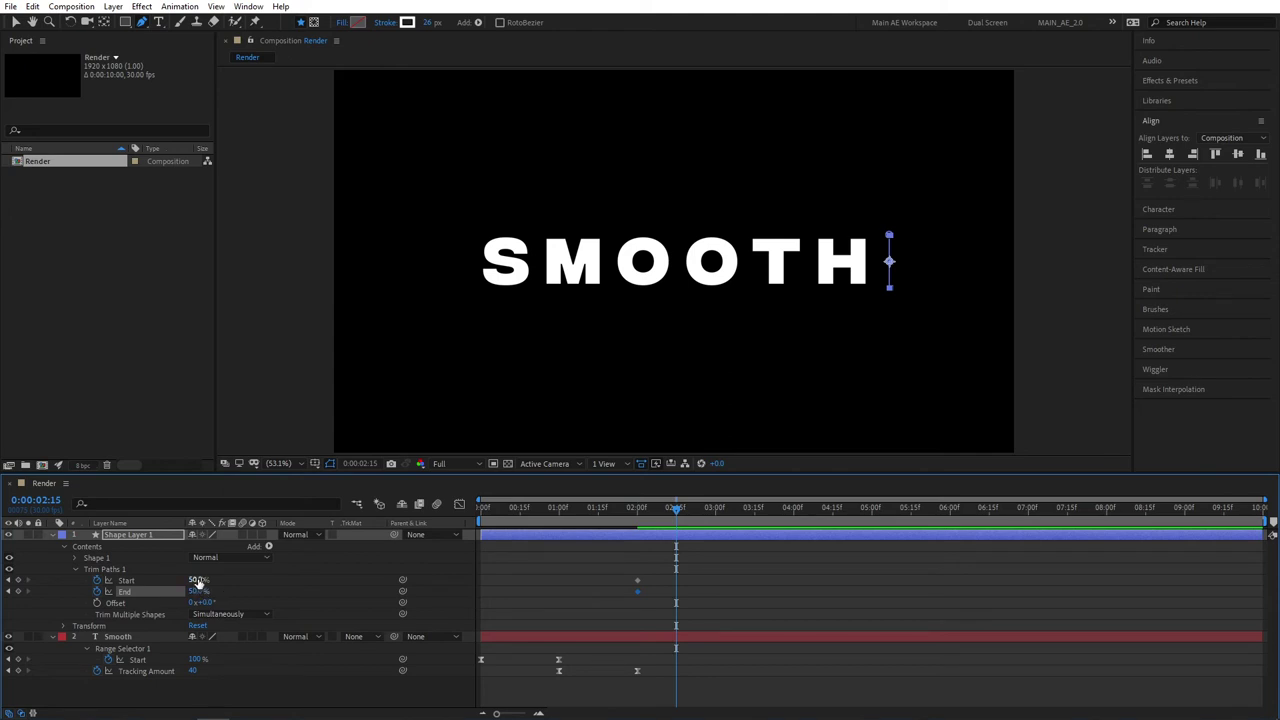
pyautogui.write('0')
pyautogui.press('Return')
pyautogui.click(197, 591)
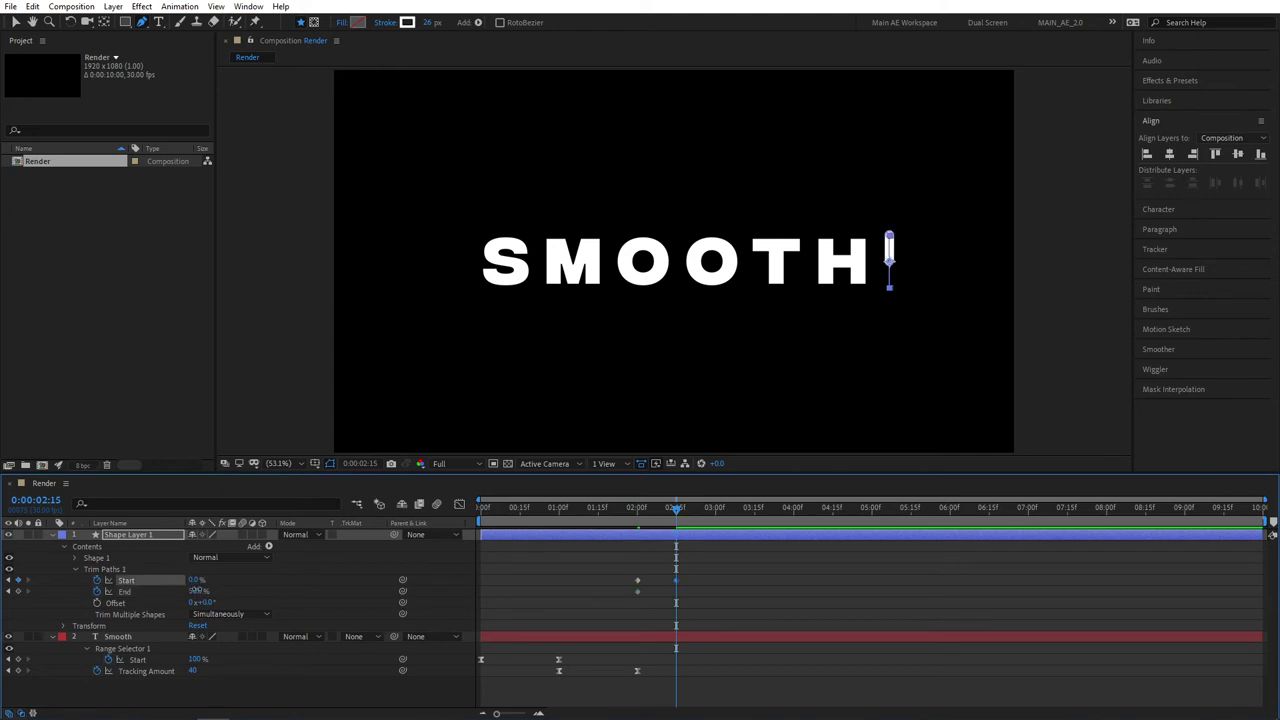
pyautogui.write('100')
pyautogui.press('Return')
pyautogui.click(524, 597)
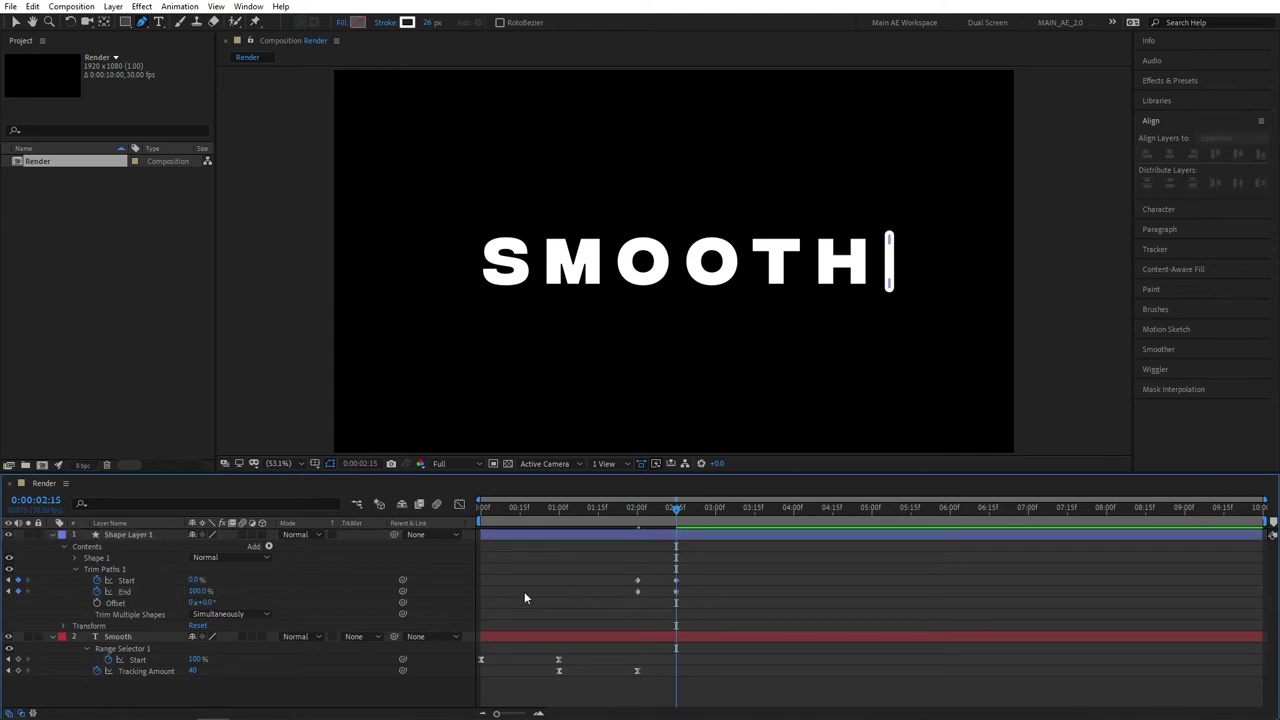
# Keyframe the line's Position and slide it just left of the S at 03:15.
pyautogui.click(143, 534)
pyautogui.press('p')
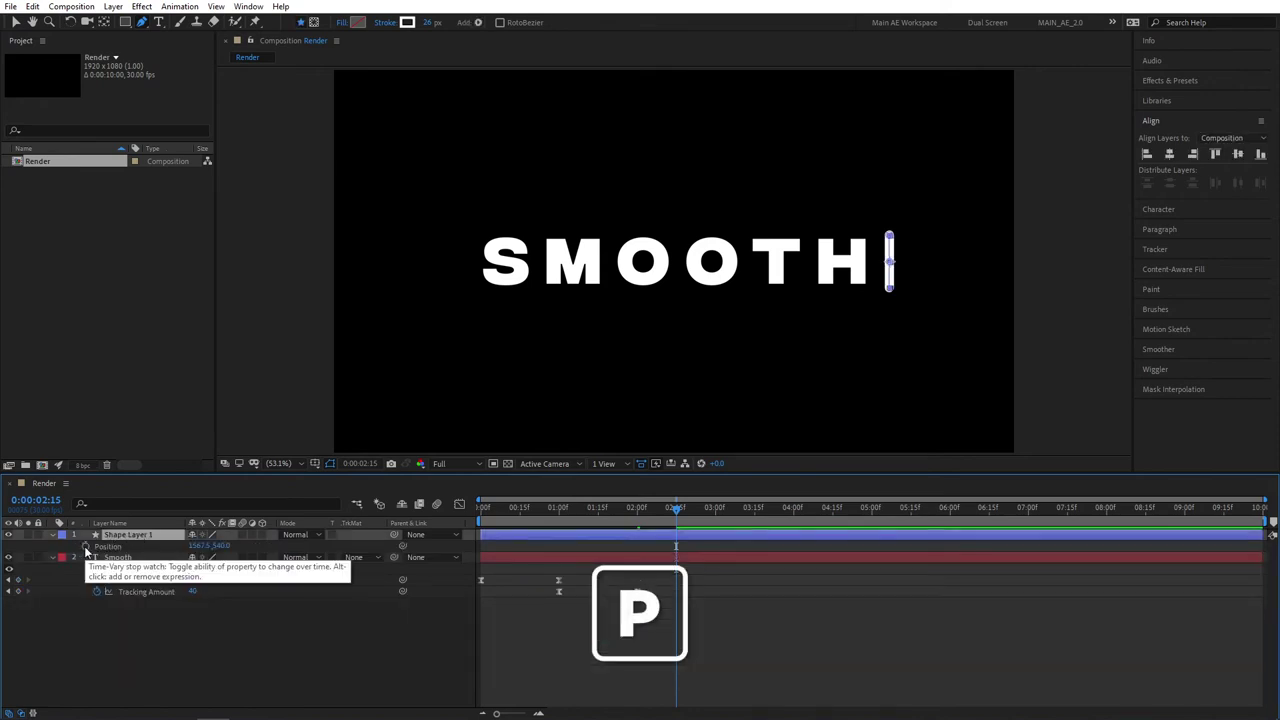
pyautogui.click(85, 546)
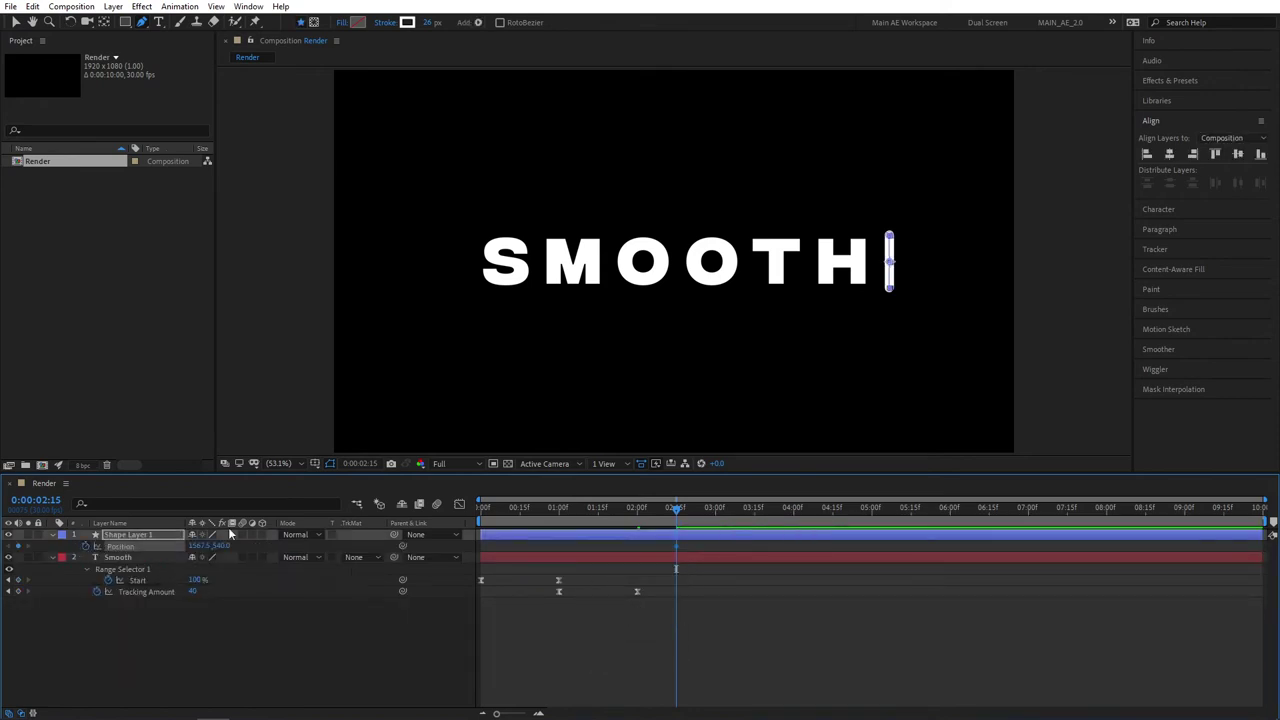
pyautogui.click(754, 511)
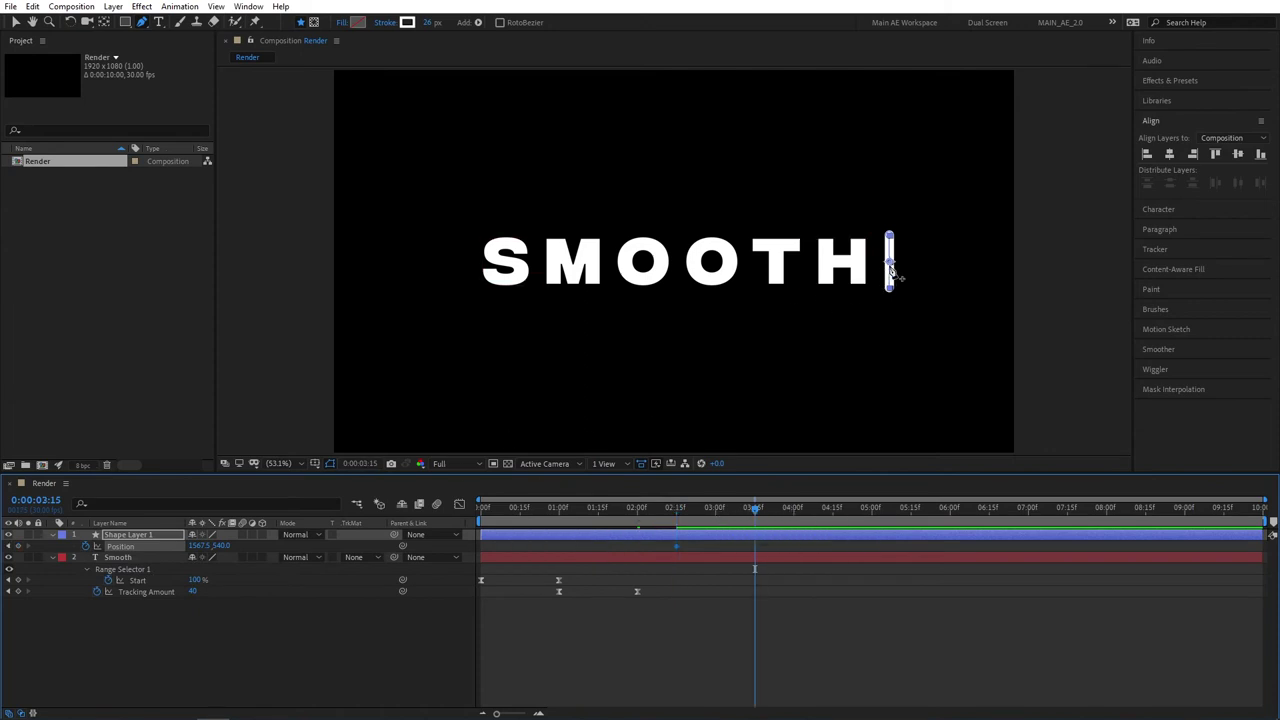
pyautogui.click(15, 24)
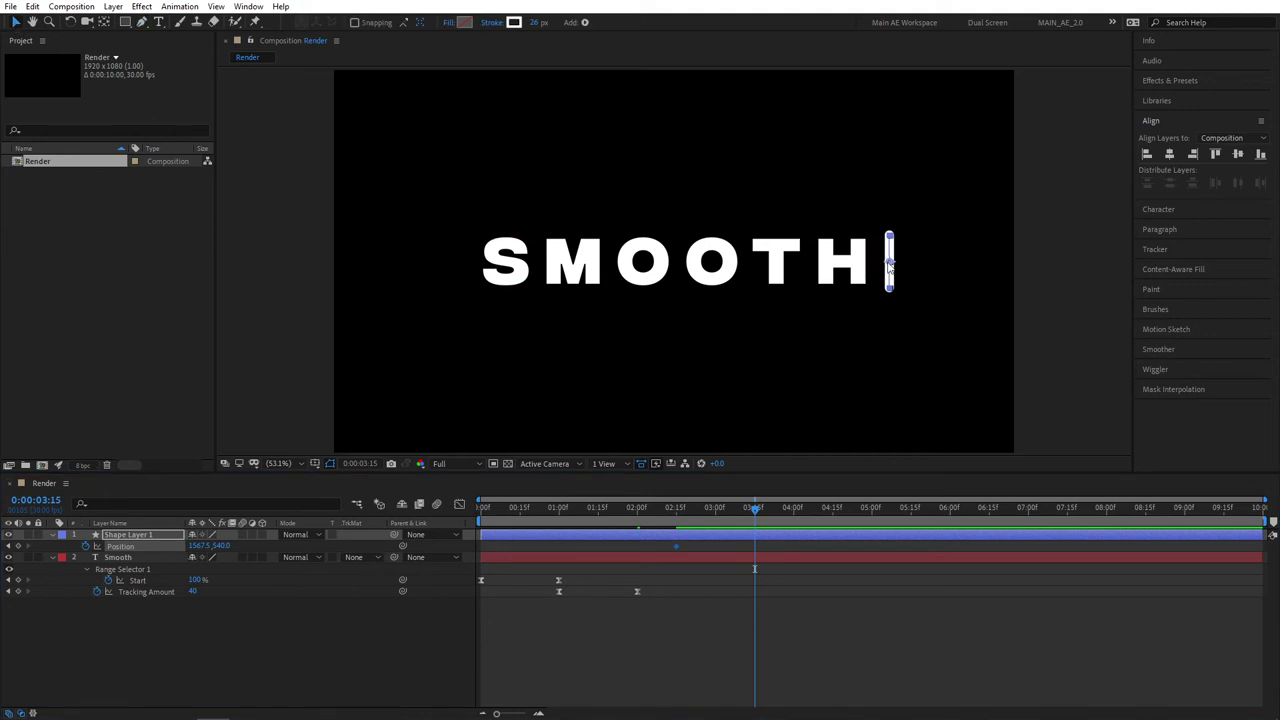
pyautogui.moveTo(889, 262); pyautogui.dragTo(463, 262)
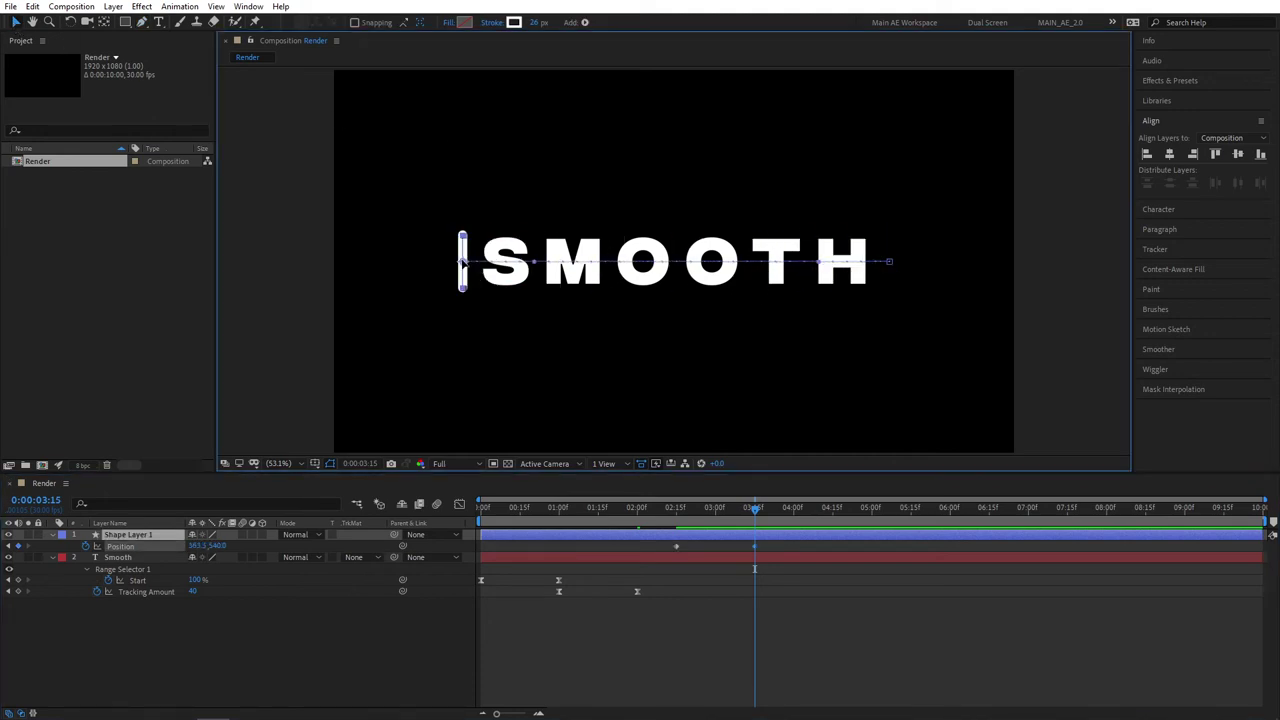
# Easy-ease the line's Position keyframes and scrub to check the slide.
pyautogui.click(695, 691)
pyautogui.click(688, 535)
pyautogui.press('u')
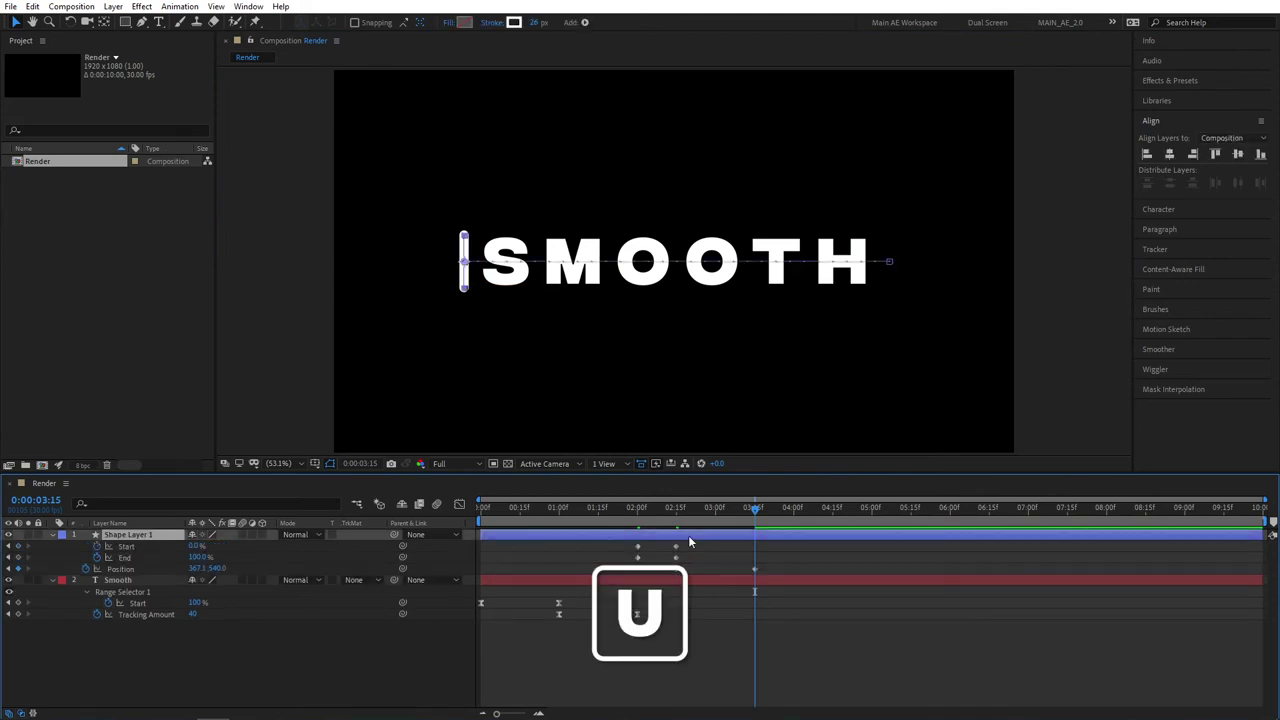
pyautogui.moveTo(634, 506); pyautogui.dragTo(710, 507)
pyautogui.moveTo(622, 542); pyautogui.dragTo(767, 575)
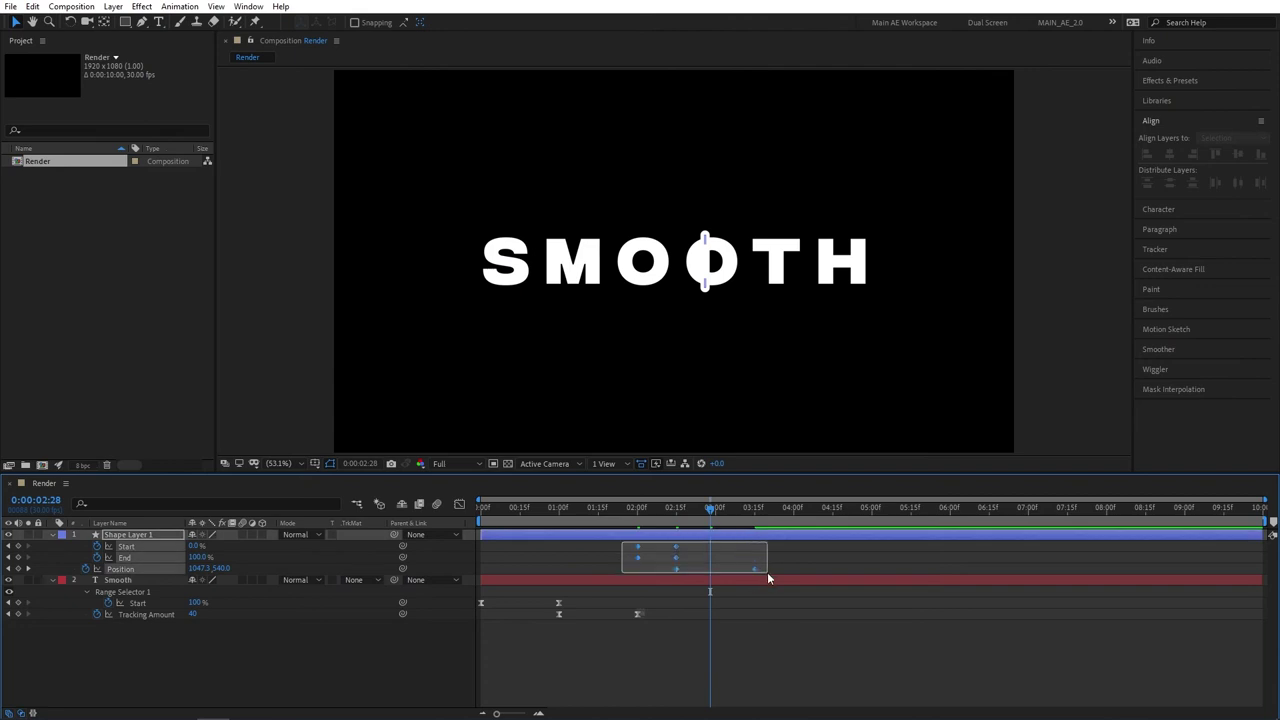
pyautogui.press('F9')
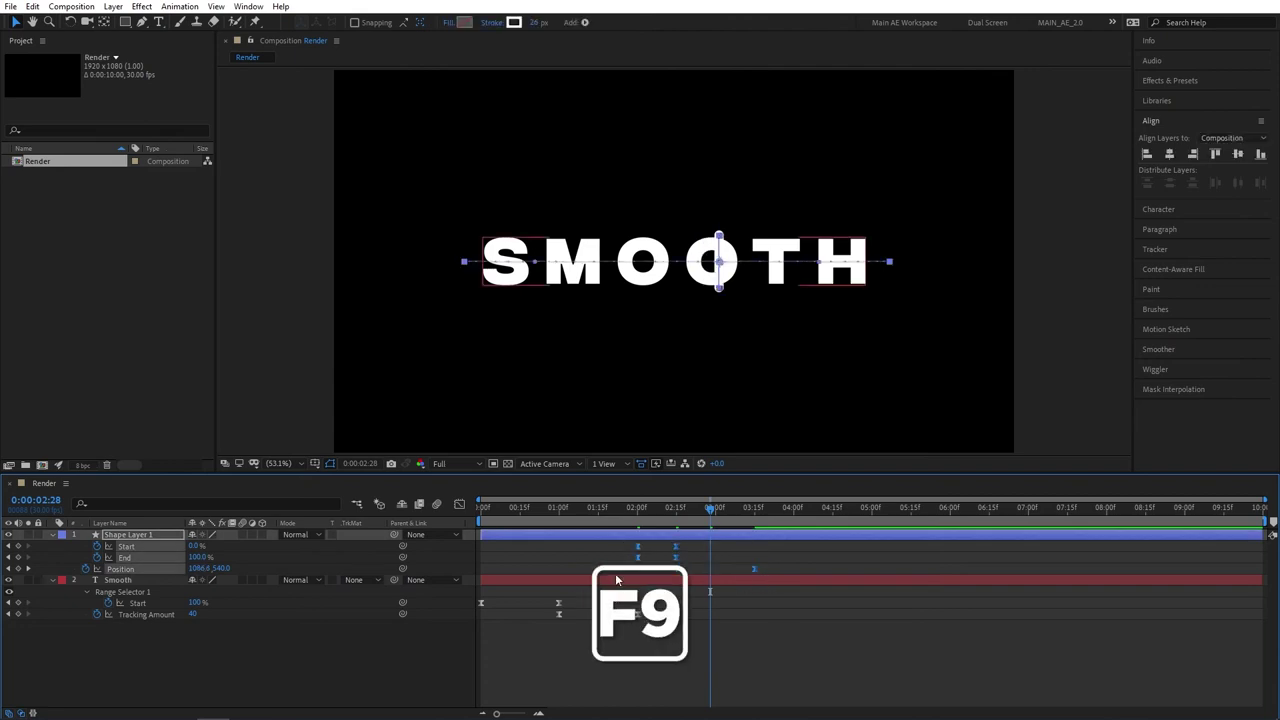
pyautogui.moveTo(708, 508); pyautogui.dragTo(748, 508)
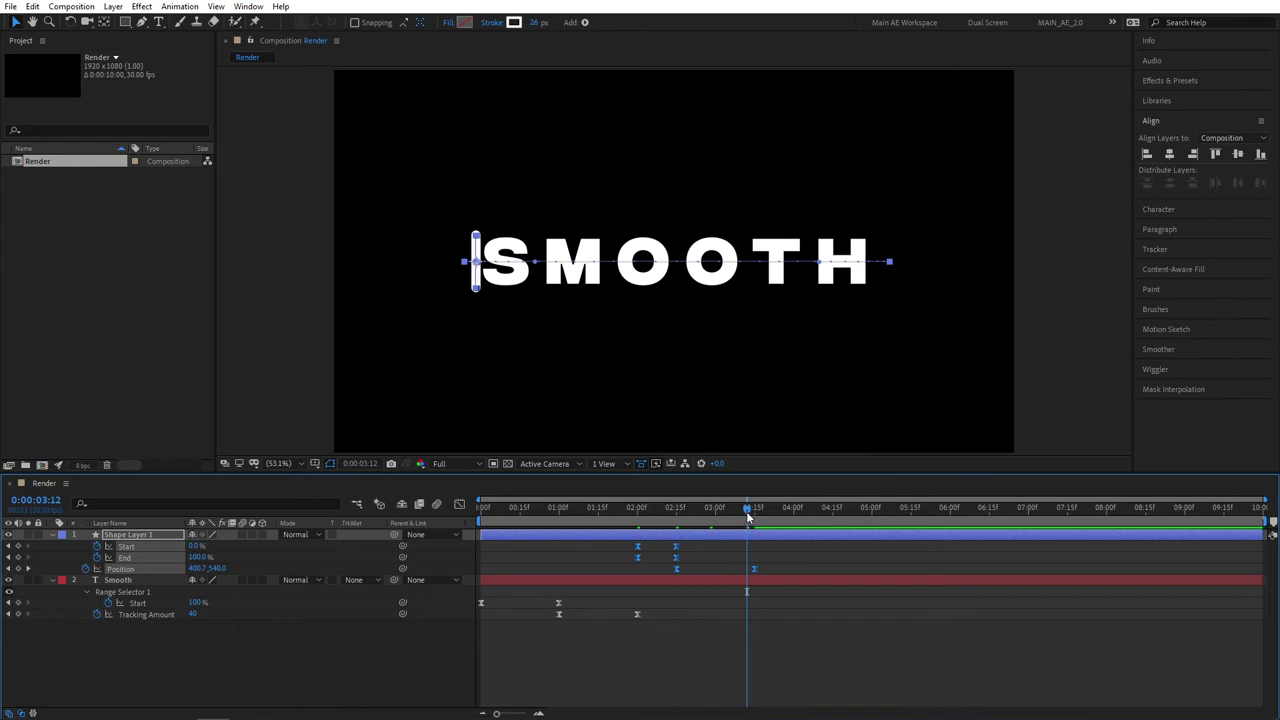
# At 02:15 draw a rectangle mask on Smooth spanning from left of the S to the line.
pyautogui.click(636, 507)
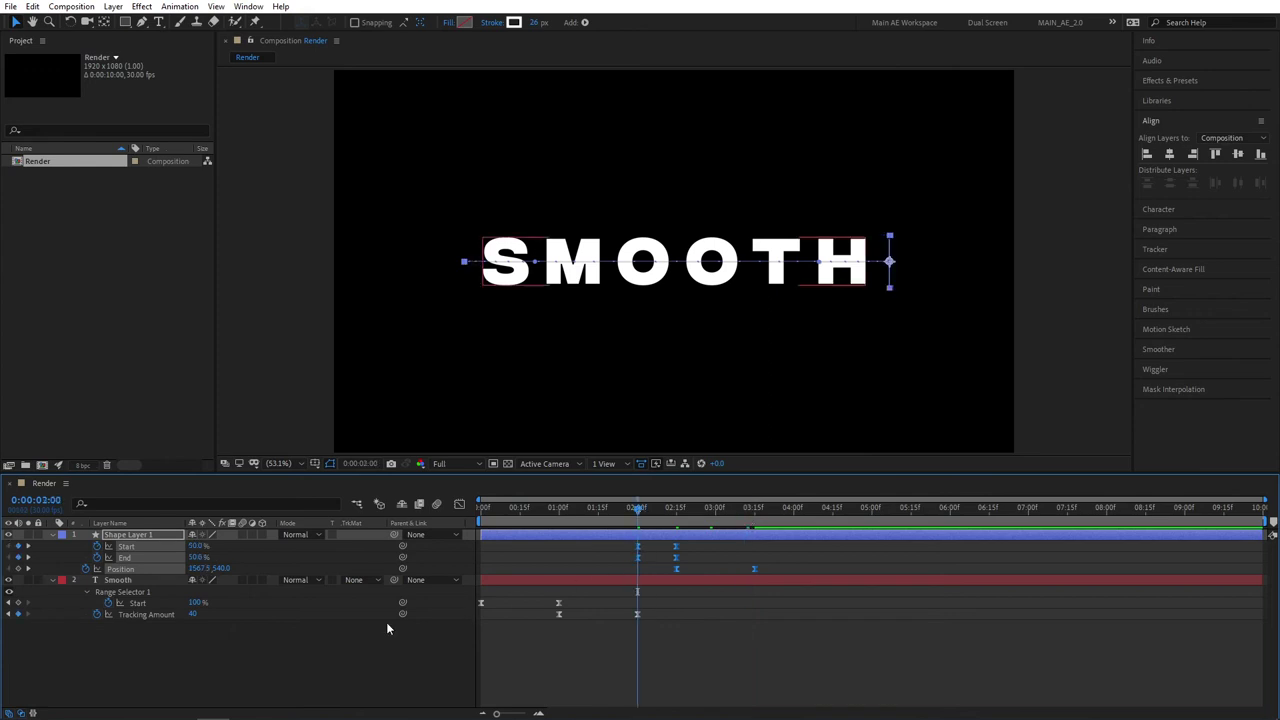
pyautogui.click(386, 622)
pyautogui.click(677, 509)
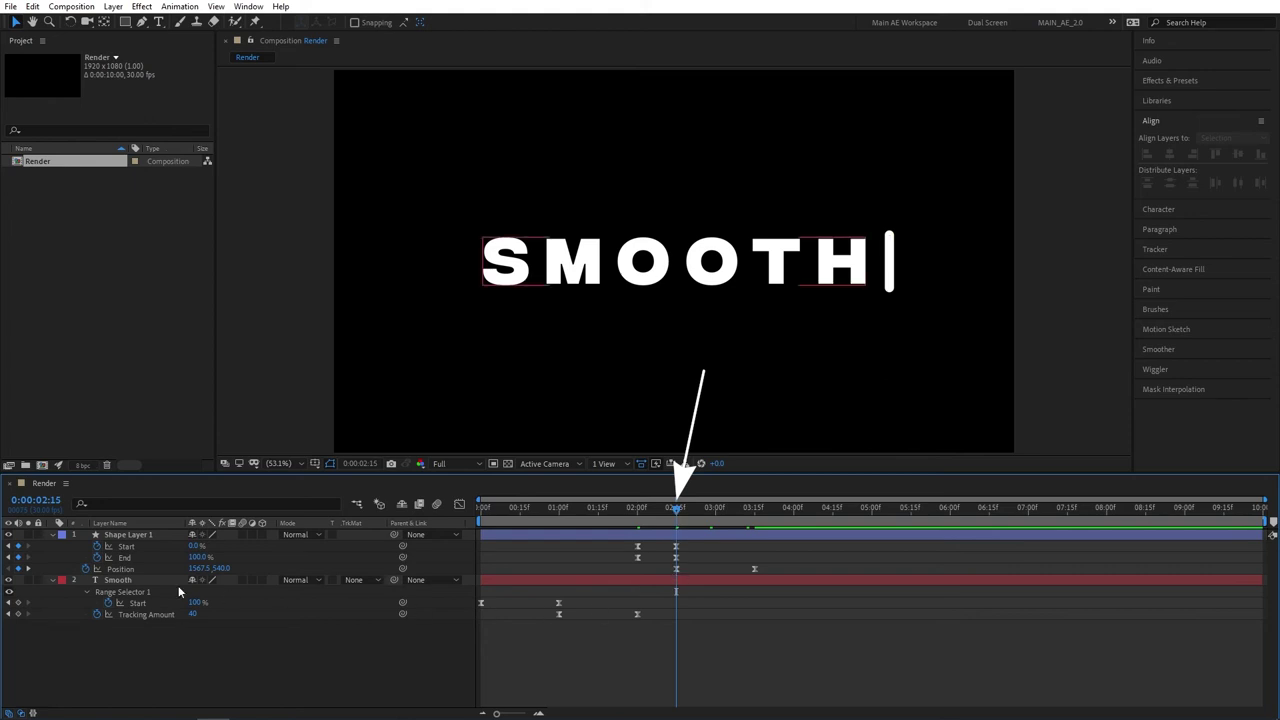
pyautogui.click(118, 580)
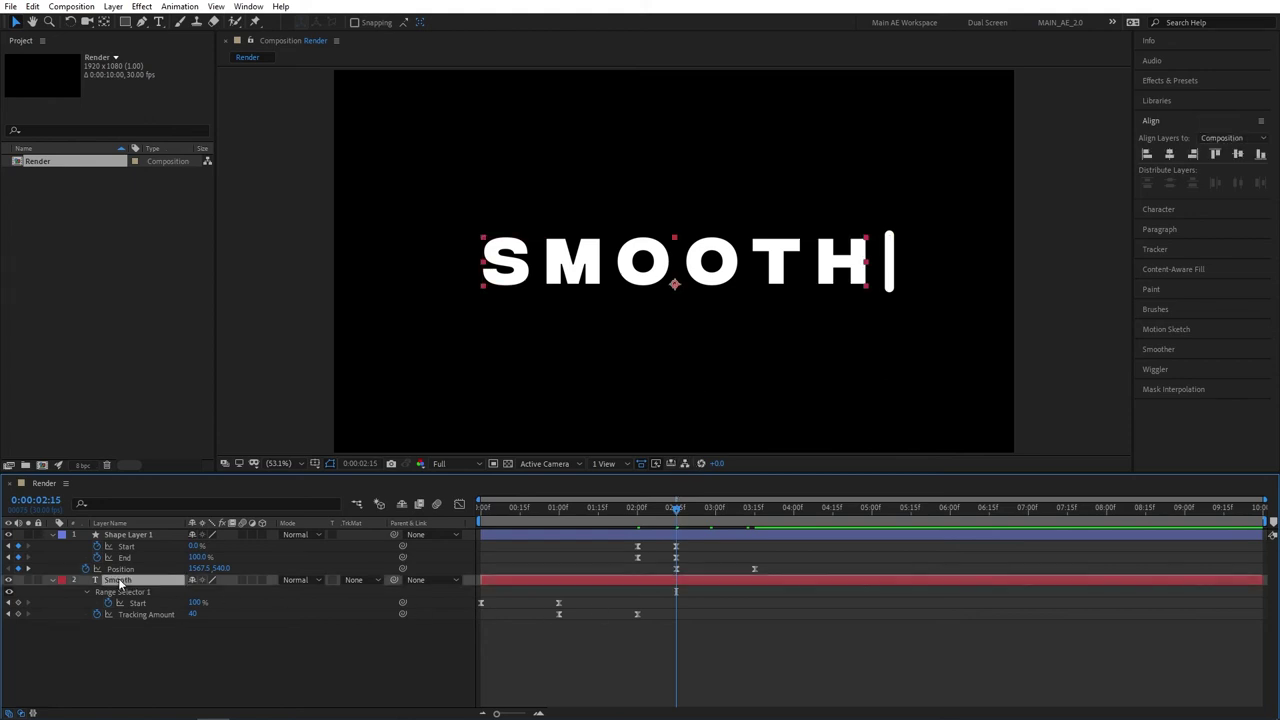
pyautogui.click(125, 22)
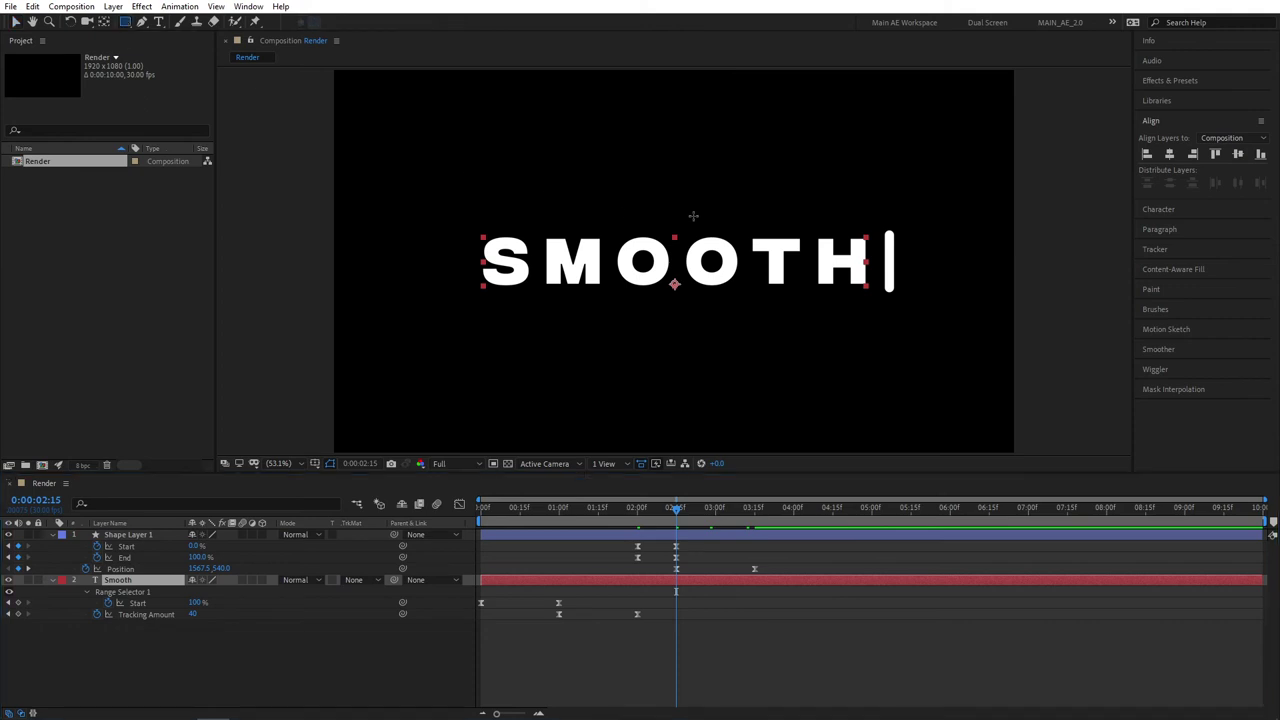
pyautogui.moveTo(887, 187); pyautogui.dragTo(516, 320)
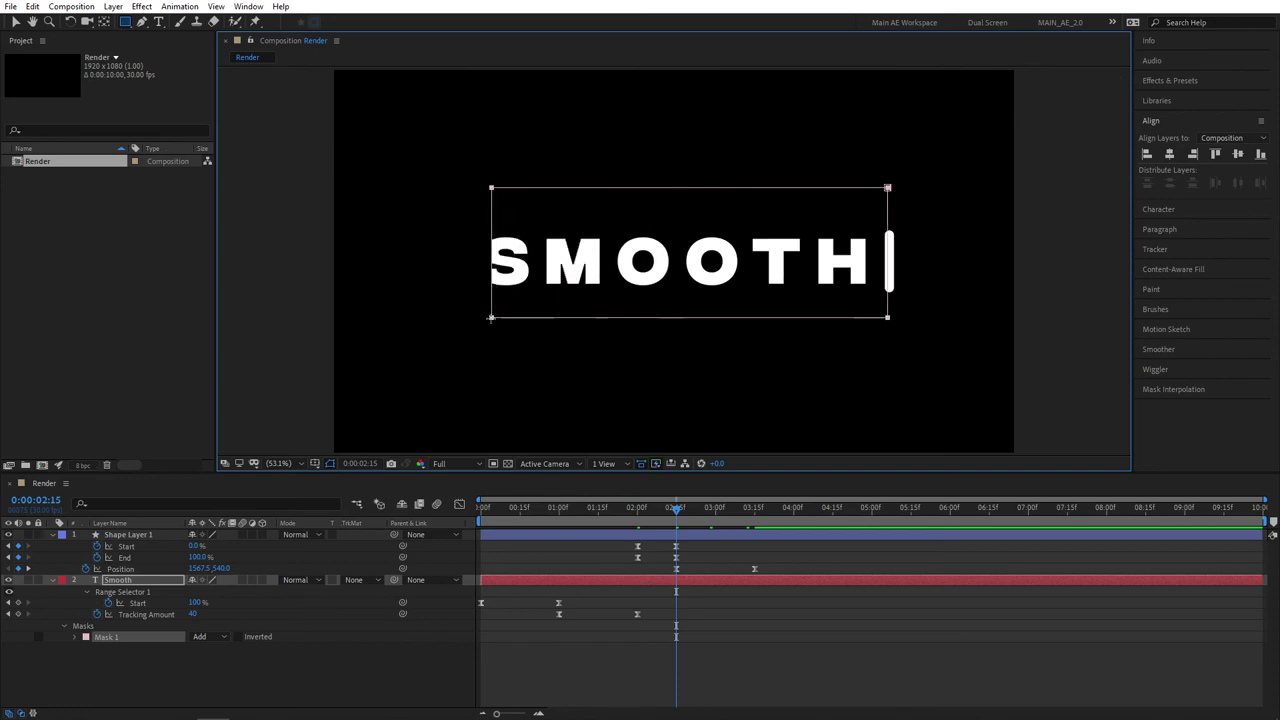
pyautogui.moveTo(516, 320); pyautogui.dragTo(472, 320)
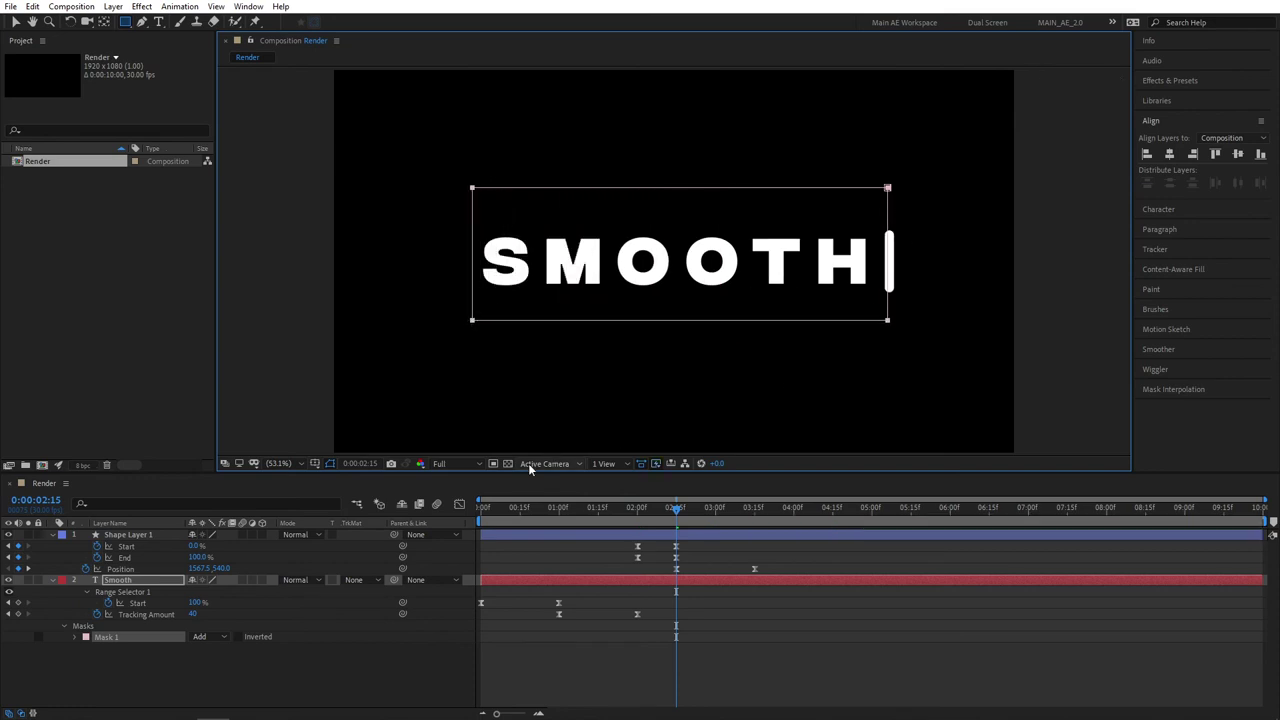
# Keyframe Mask Path at 02:15 and drag the mask left to hide the text at 03:15.
pyautogui.click(74, 638)
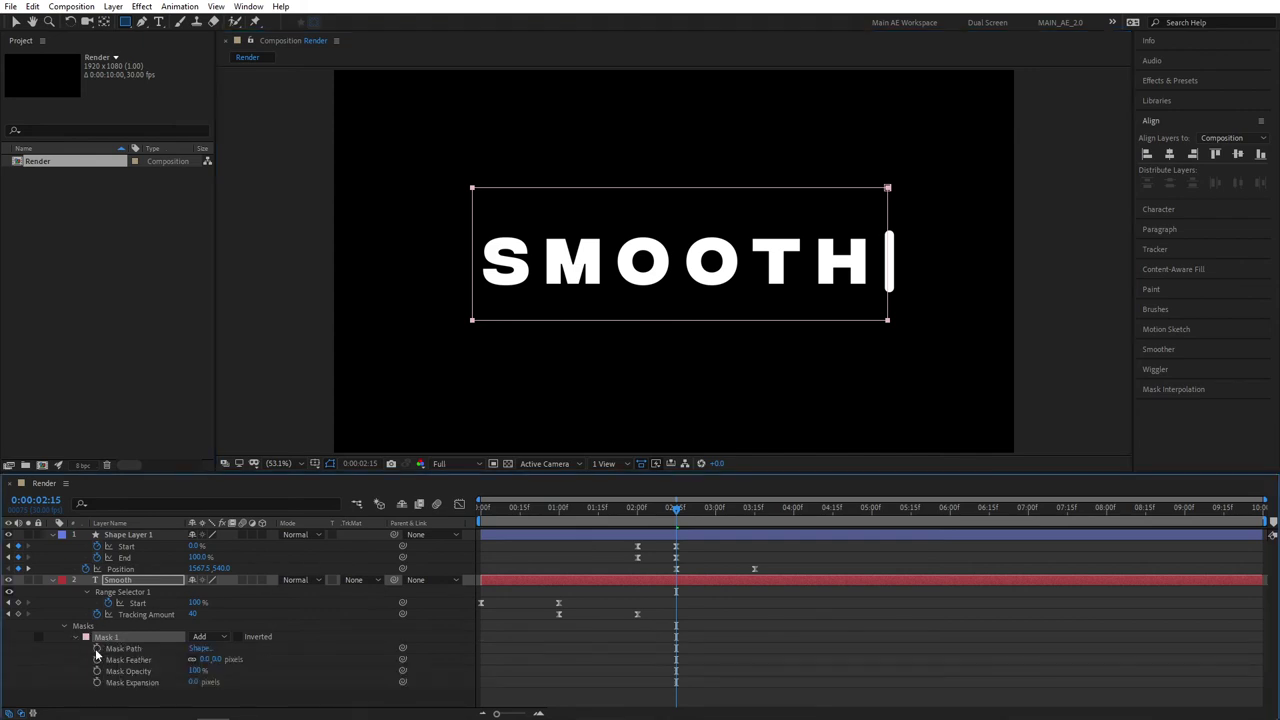
pyautogui.click(96, 649)
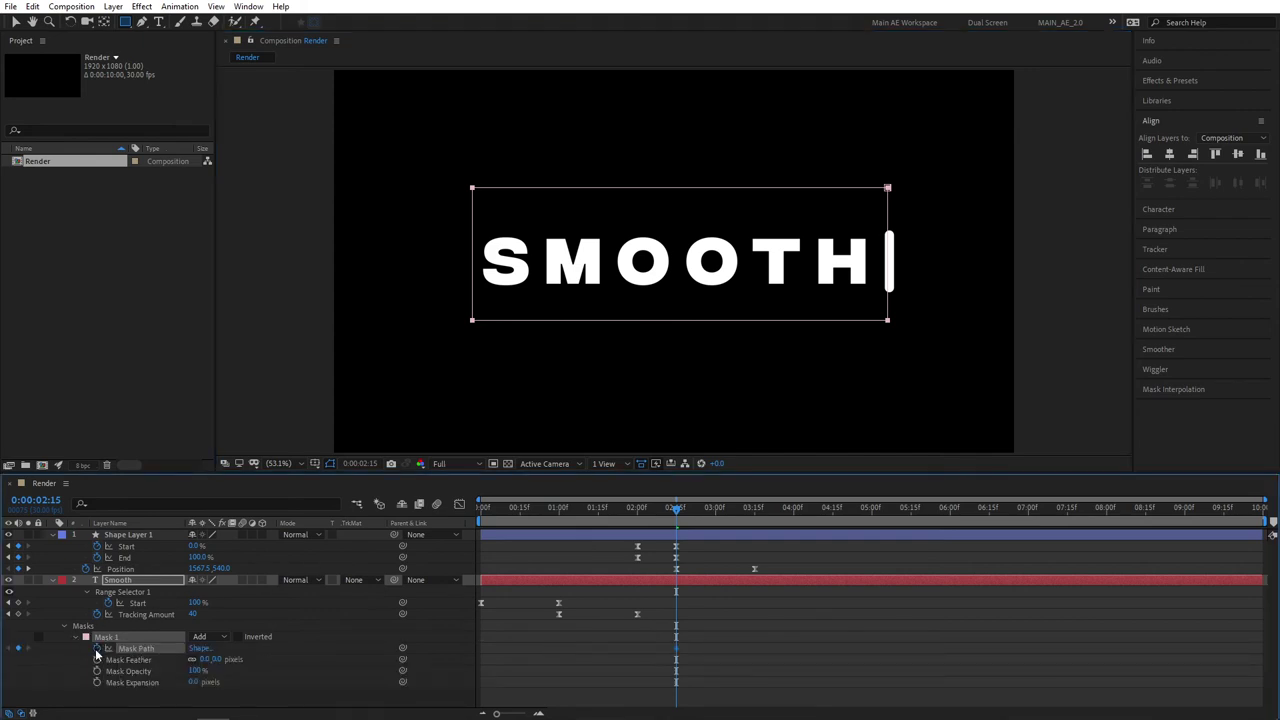
pyautogui.click(754, 508)
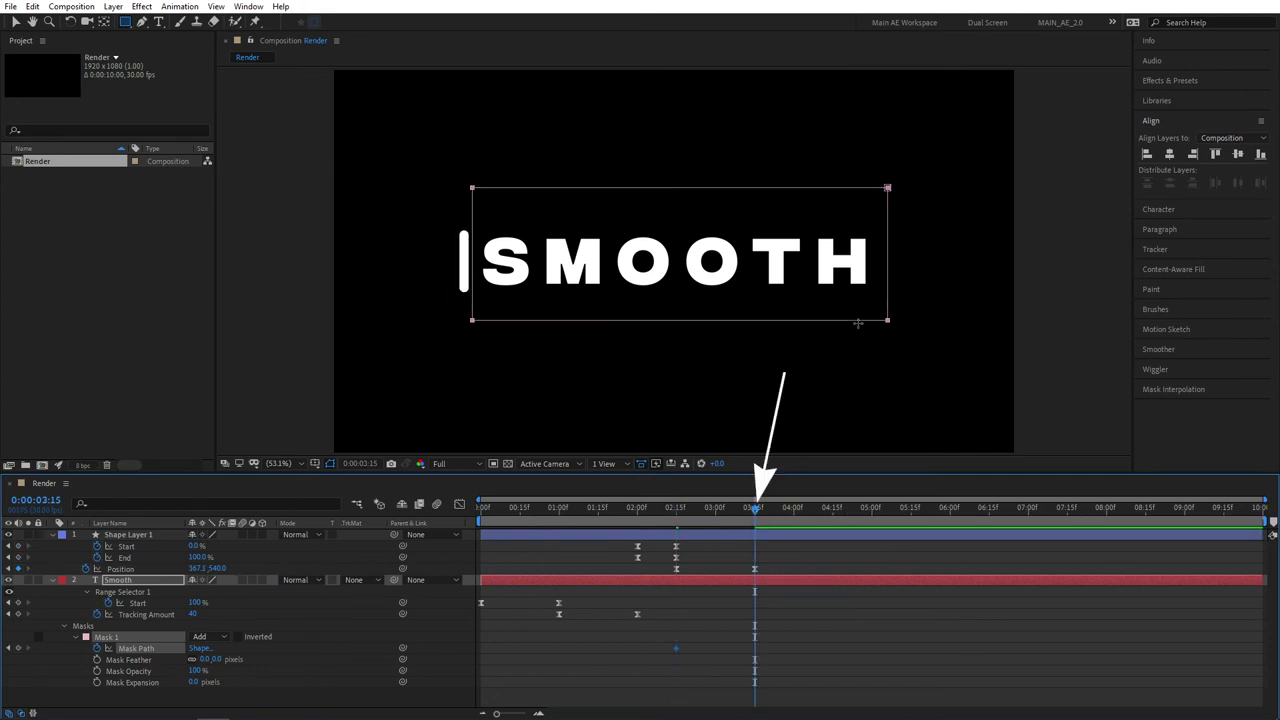
pyautogui.click(16, 24)
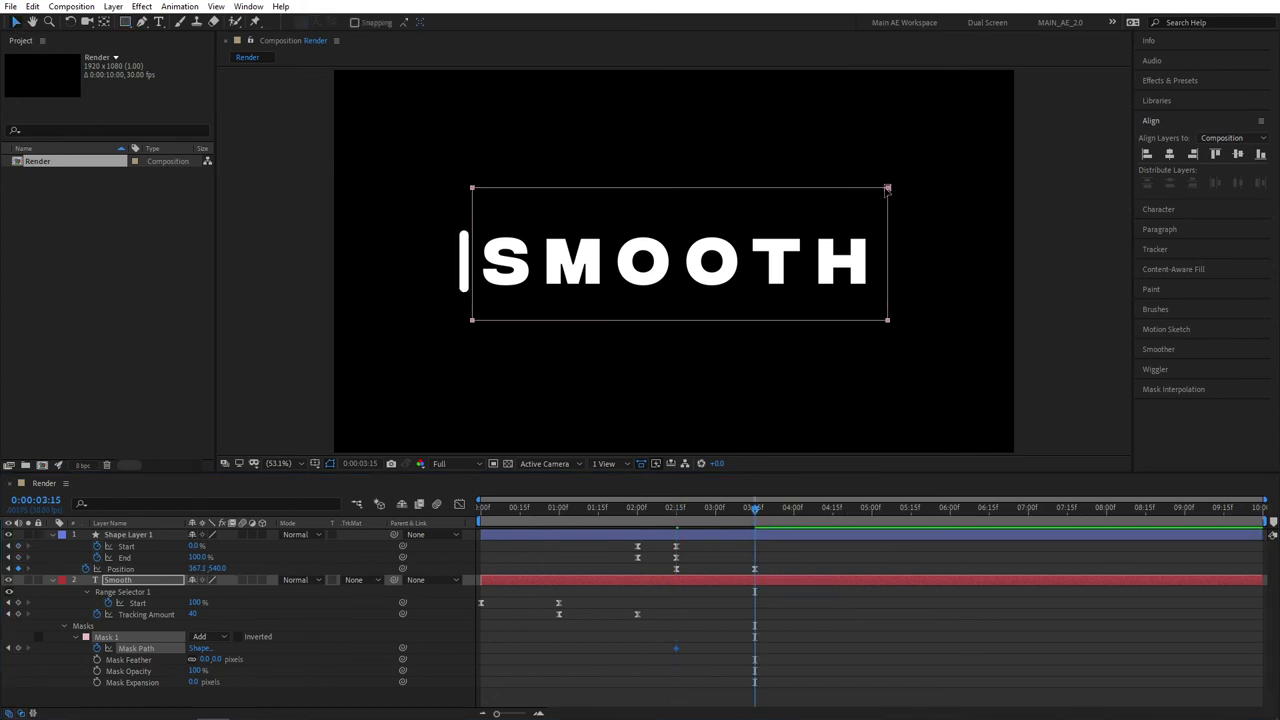
pyautogui.moveTo(888, 188); pyautogui.dragTo(466, 210)
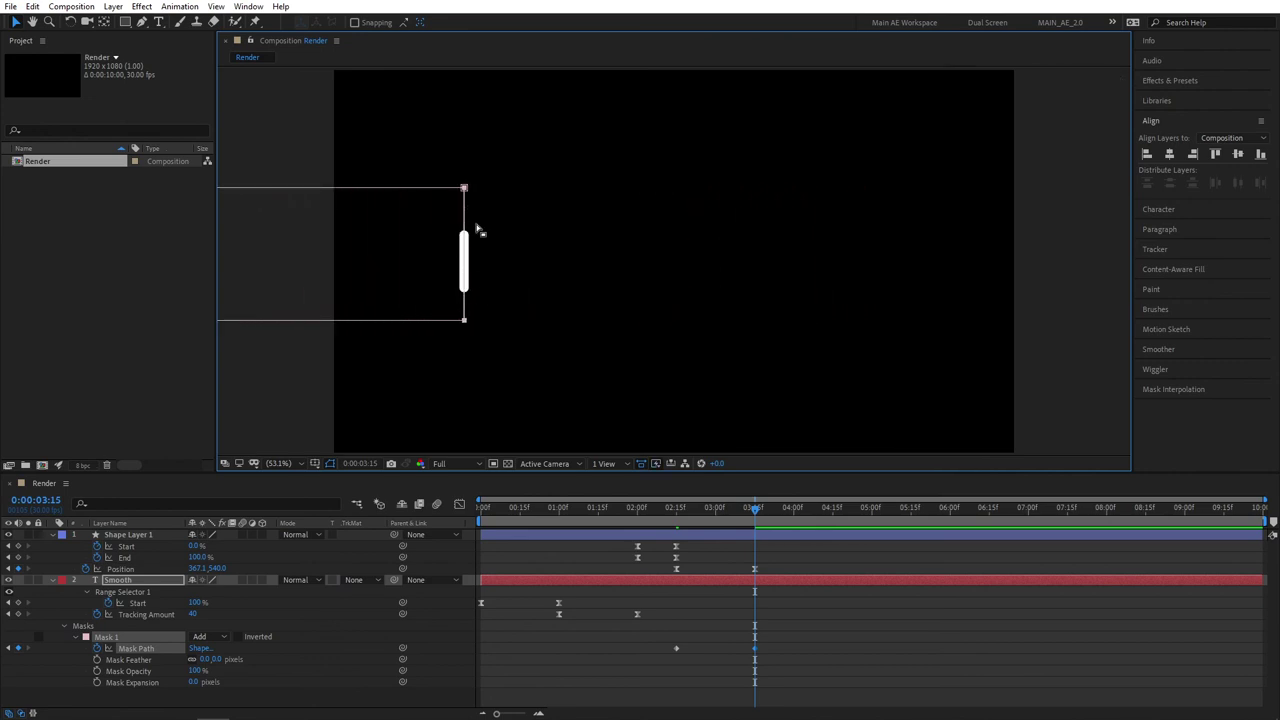
# Easy-ease the Mask Path keyframes and preview the wipe.
pyautogui.click(665, 628)
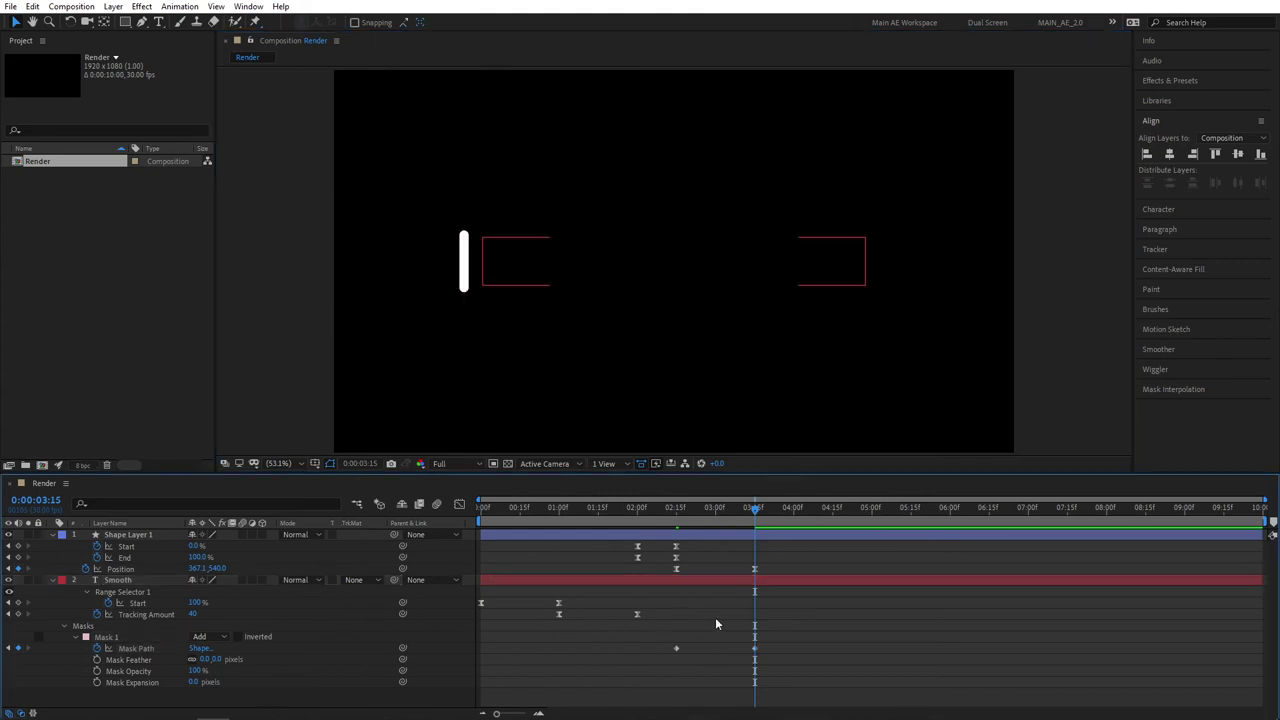
pyautogui.moveTo(835, 621); pyautogui.dragTo(666, 664)
pyautogui.press('F9')
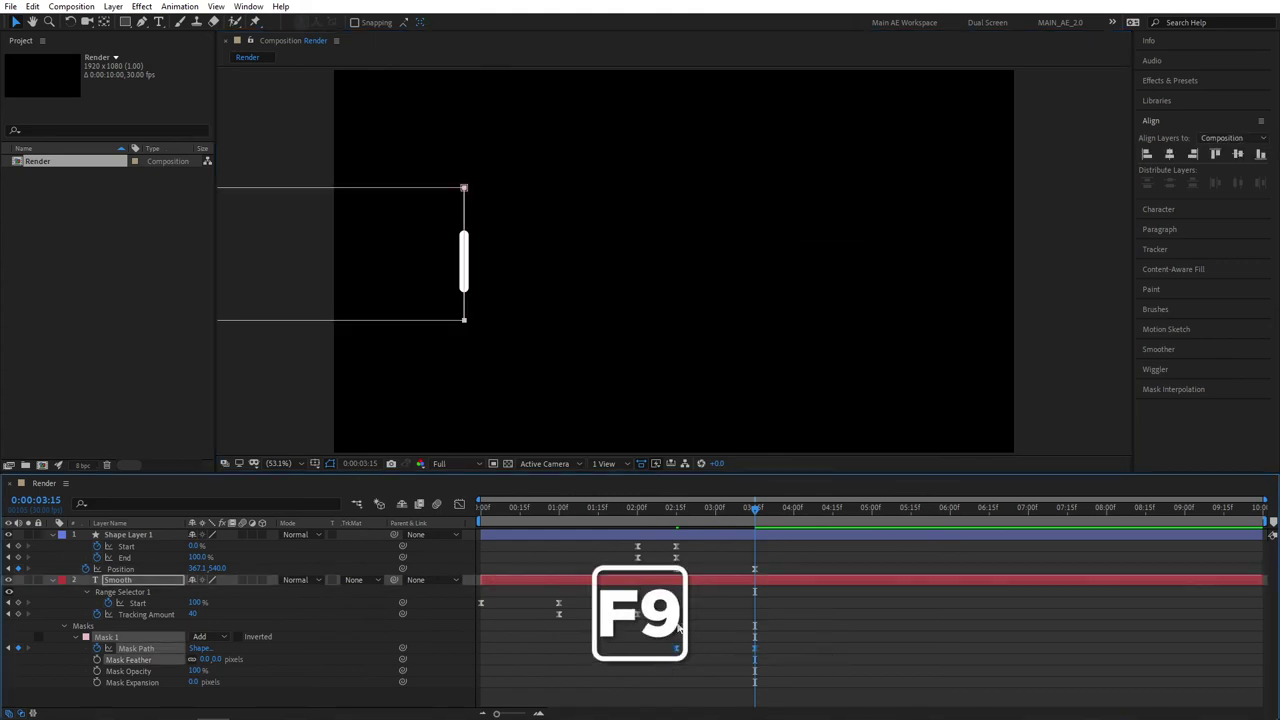
pyautogui.click(704, 591)
pyautogui.moveTo(684, 506); pyautogui.dragTo(558, 509)
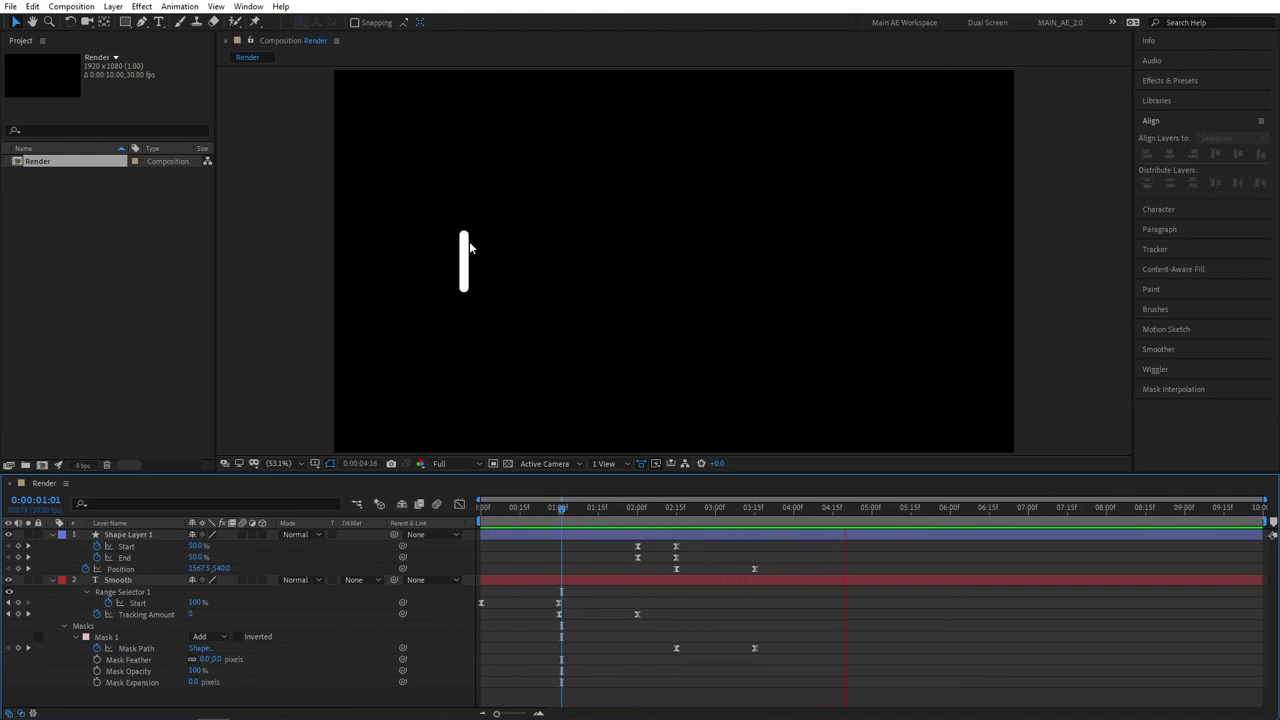
pyautogui.press('space')
pyautogui.click(748, 508)
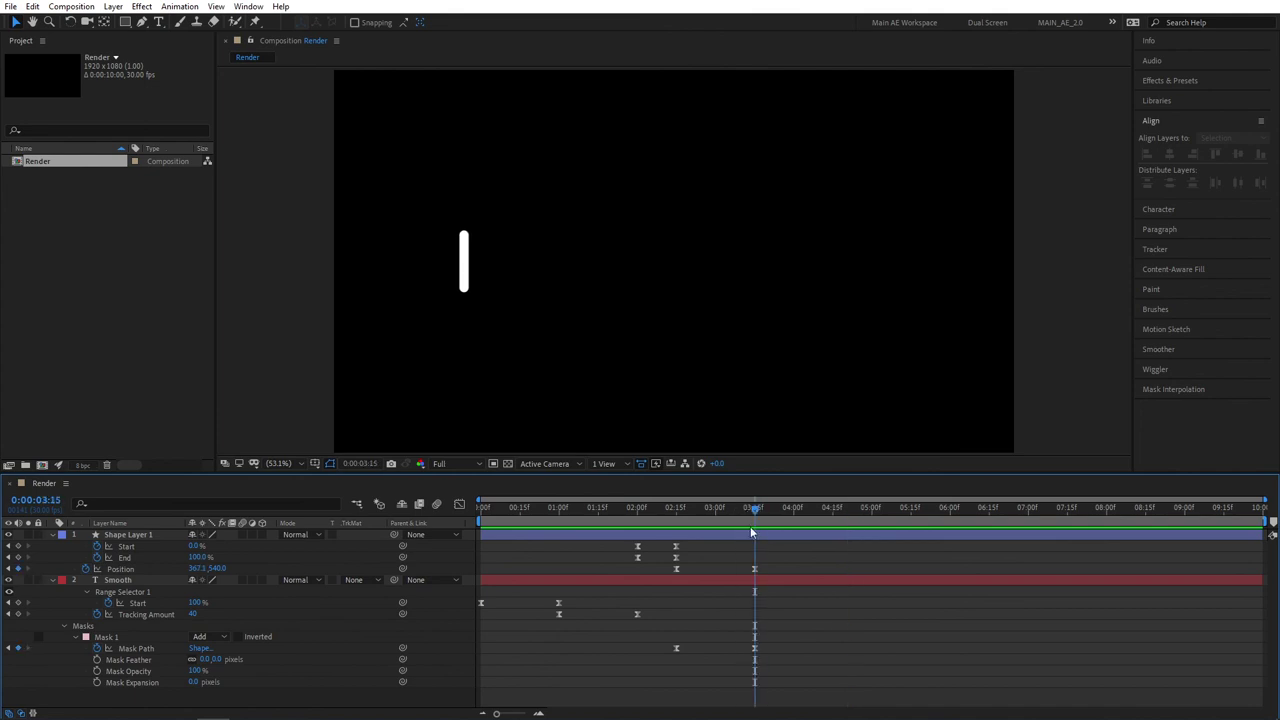
# Paste the line's Start/End keyframes at 03:15 and time-reverse them.
pyautogui.click(752, 533)
pyautogui.moveTo(698, 541); pyautogui.dragTo(622, 562)
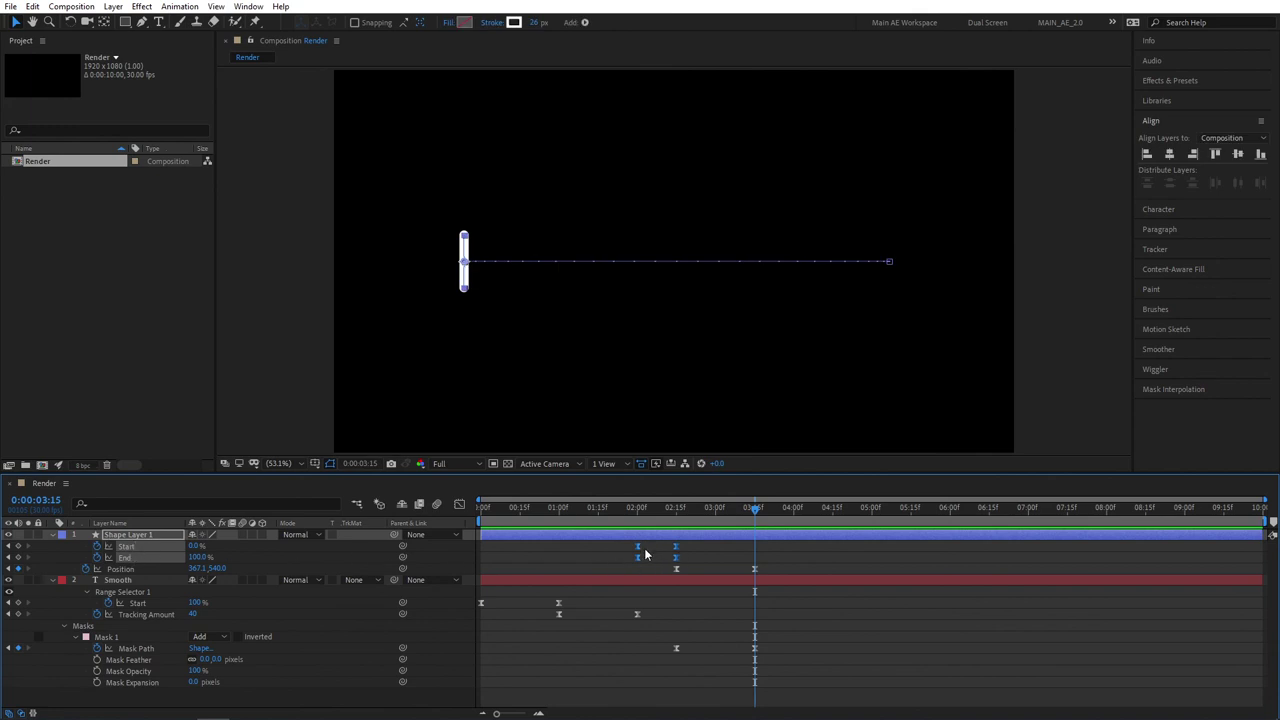
pyautogui.hotkey('ctrl', 'v')
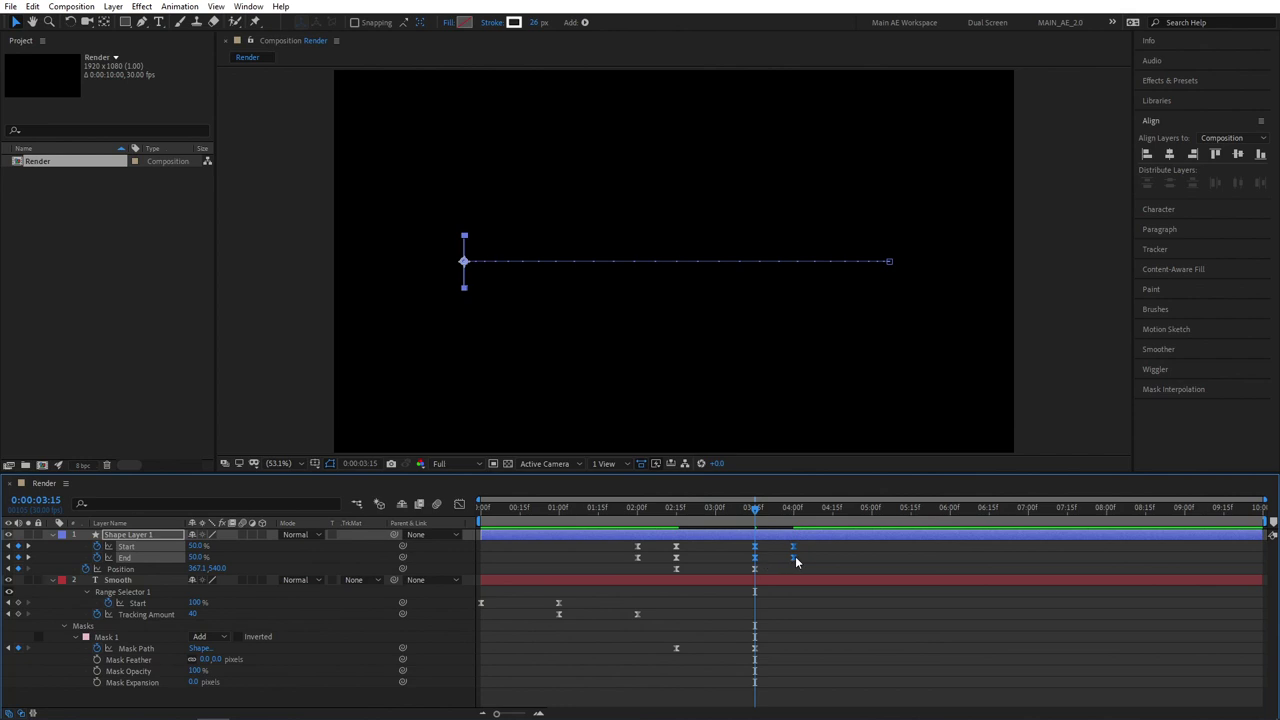
pyautogui.rightClick(795, 563)
pyautogui.moveTo(851, 548)
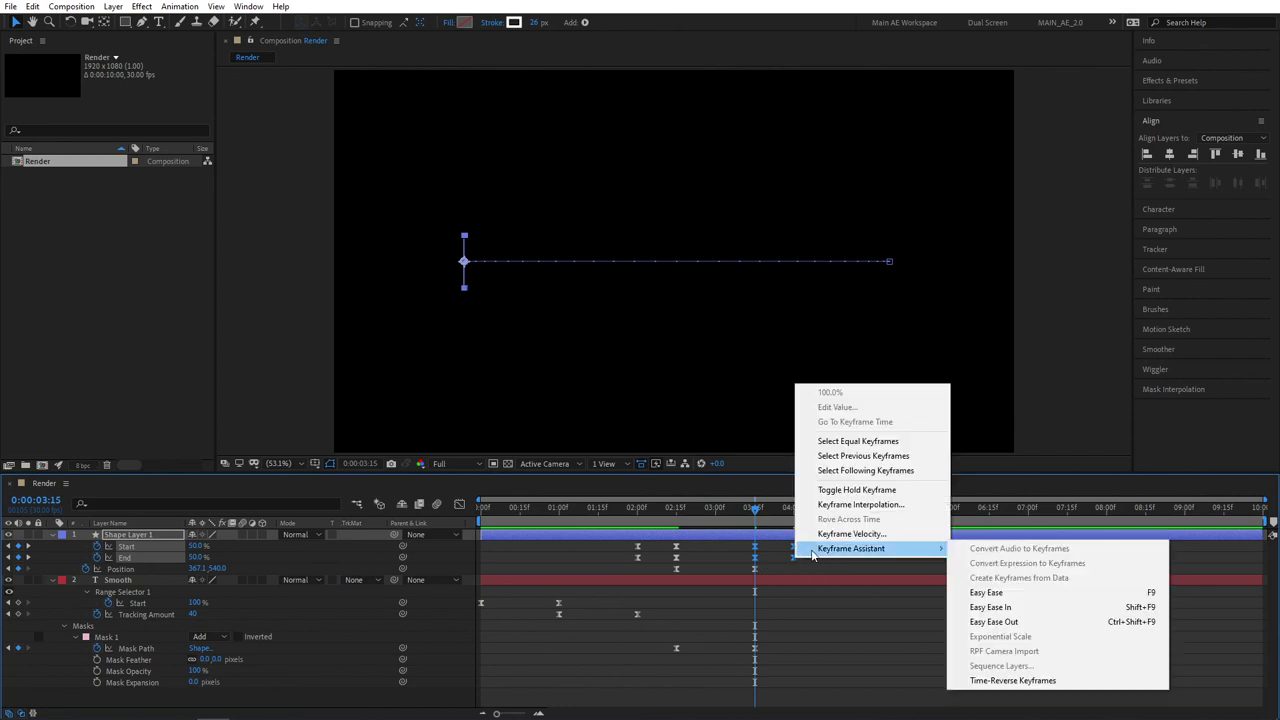
pyautogui.click(1065, 681)
# Preview the line retracting, playing from 03:03.
pyautogui.click(829, 609)
pyautogui.click(722, 510)
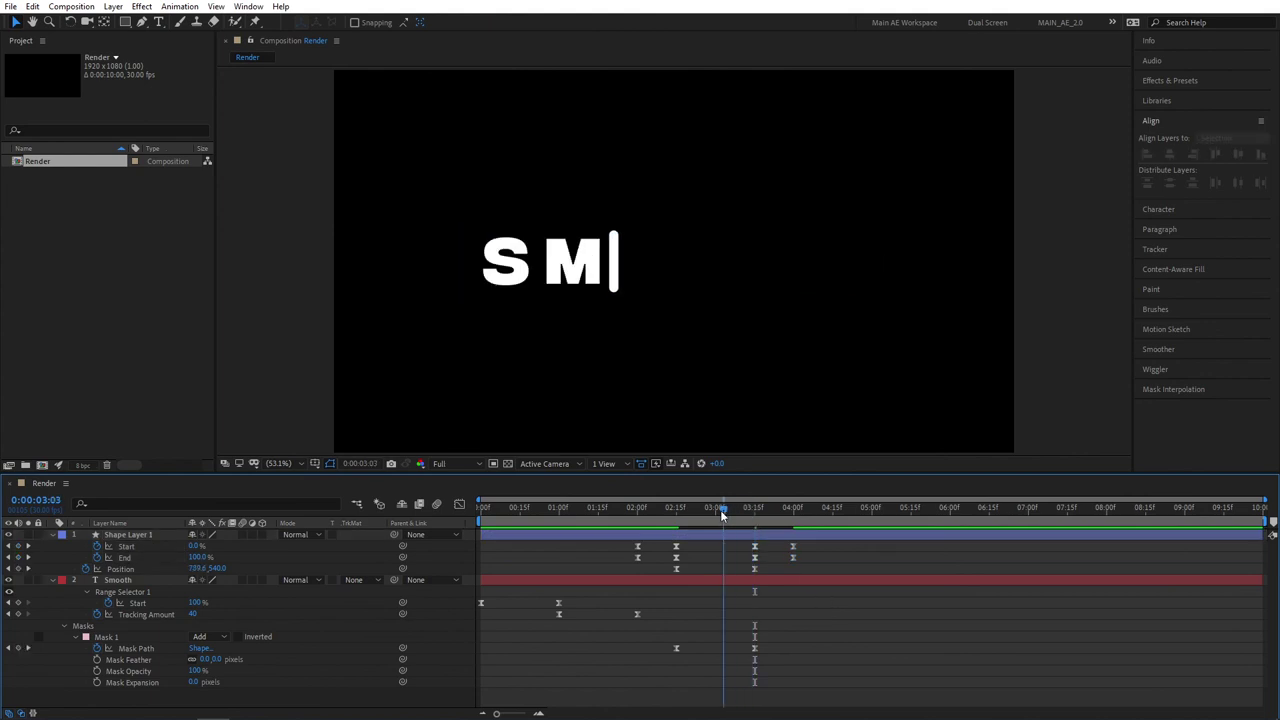
pyautogui.press('space')
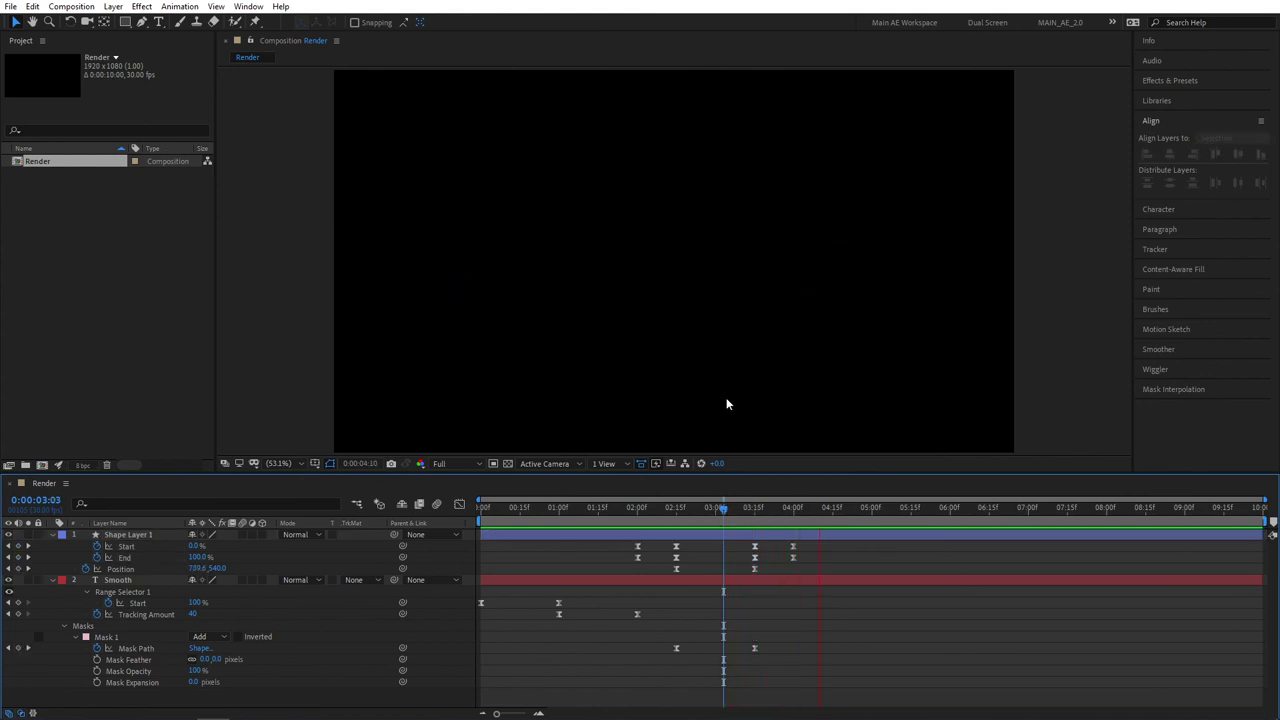
# Collapse layer properties, replay the SMOOTH reveal from the start, then scrub back to the fully shown word.
pyautogui.press('space')
pyautogui.press('u')
pyautogui.press('Home')
pyautogui.press('space')
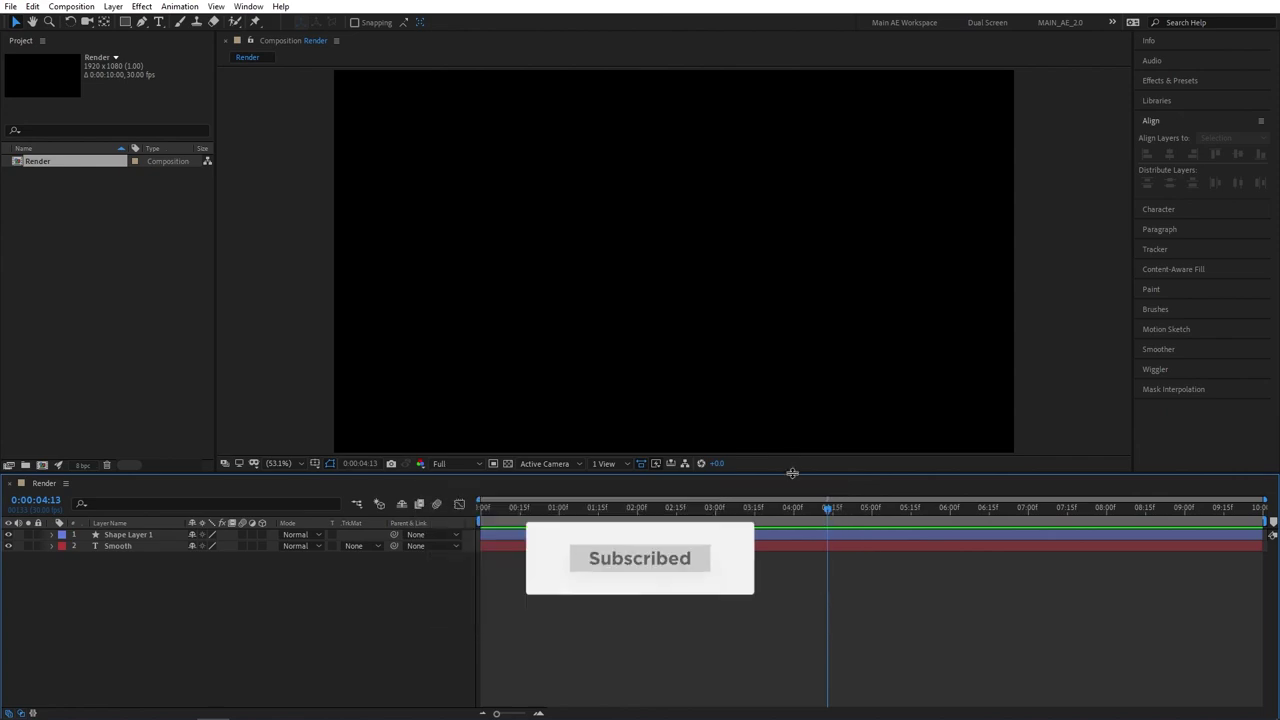
pyautogui.moveTo(827, 508)
pyautogui.mouseDown()
pyautogui.moveTo(612, 508)
pyautogui.moveTo(628, 506)
pyautogui.mouseUp()
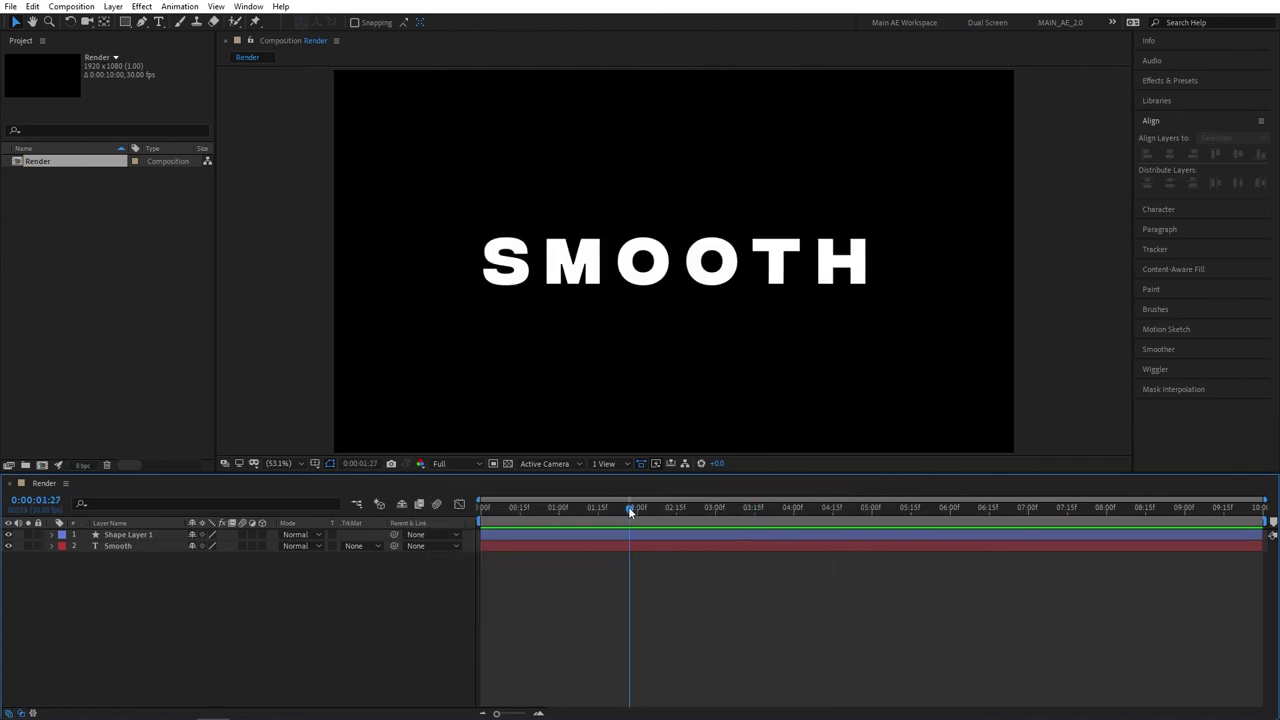